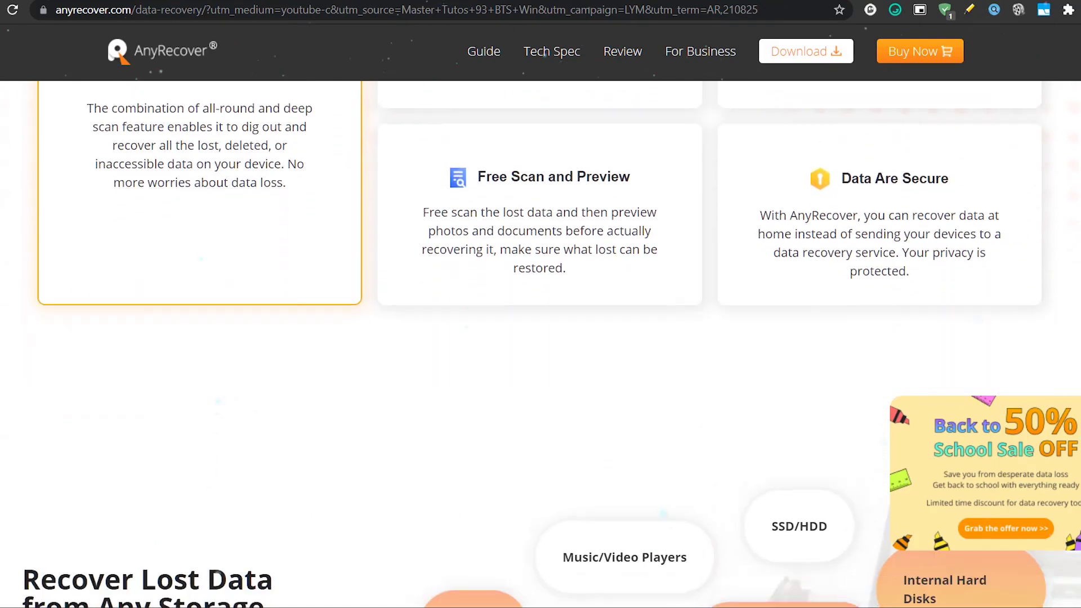
Review the AnyRecover product page, covering its features, supported file types, three-step recovery guide and download section.
{"action": "scroll", "coordinate": [540, 344], "scroll_direction": "down", "scroll_amount": 10}
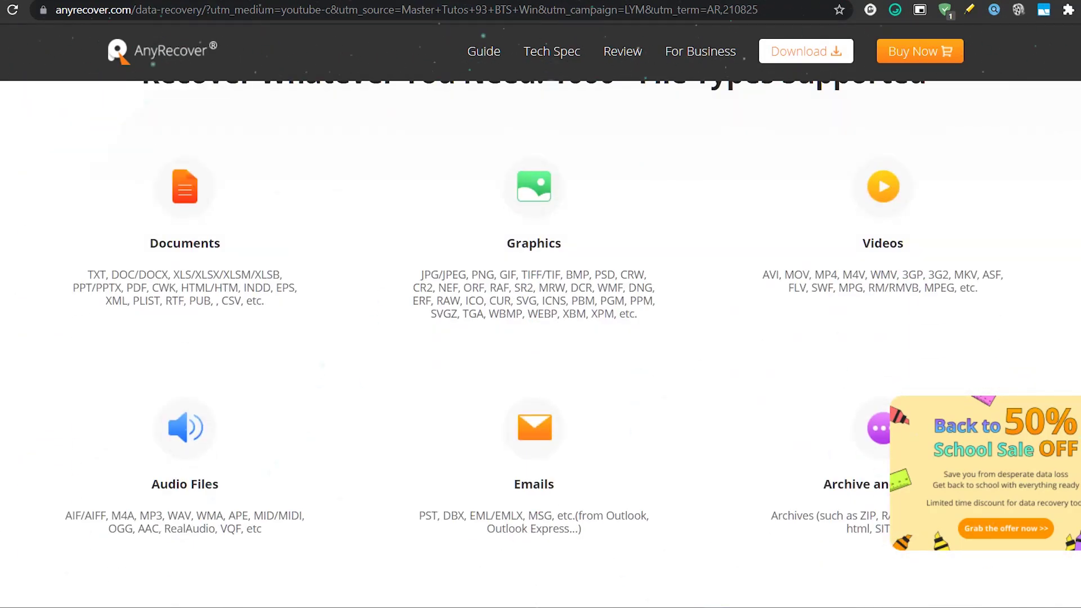
{"action": "scroll", "coordinate": [541, 343], "scroll_direction": "down", "scroll_amount": 9}
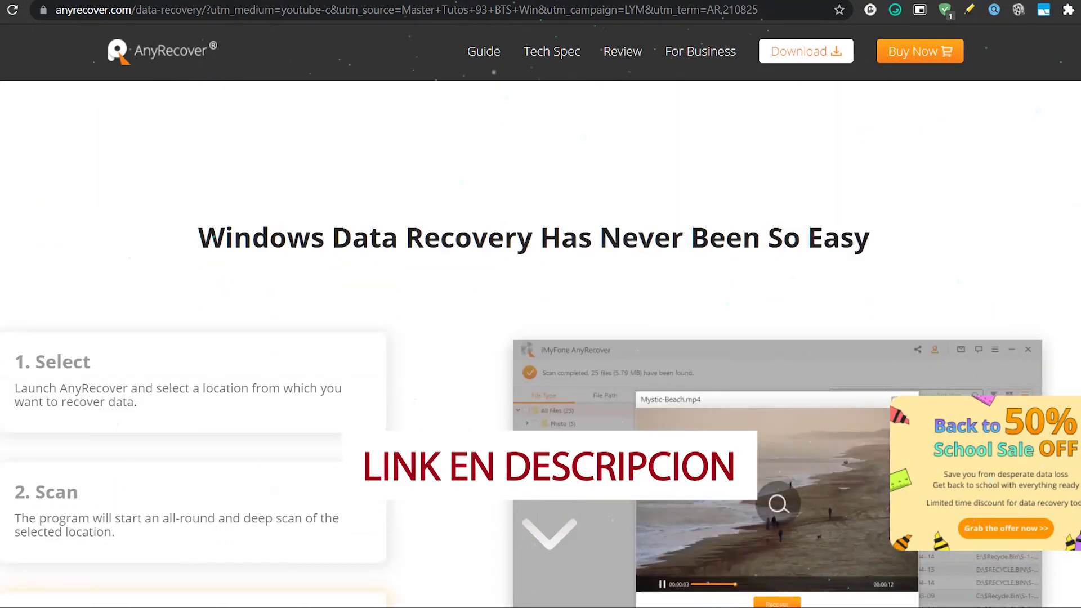
{"action": "scroll", "coordinate": [540, 343], "scroll_direction": "down", "scroll_amount": 7}
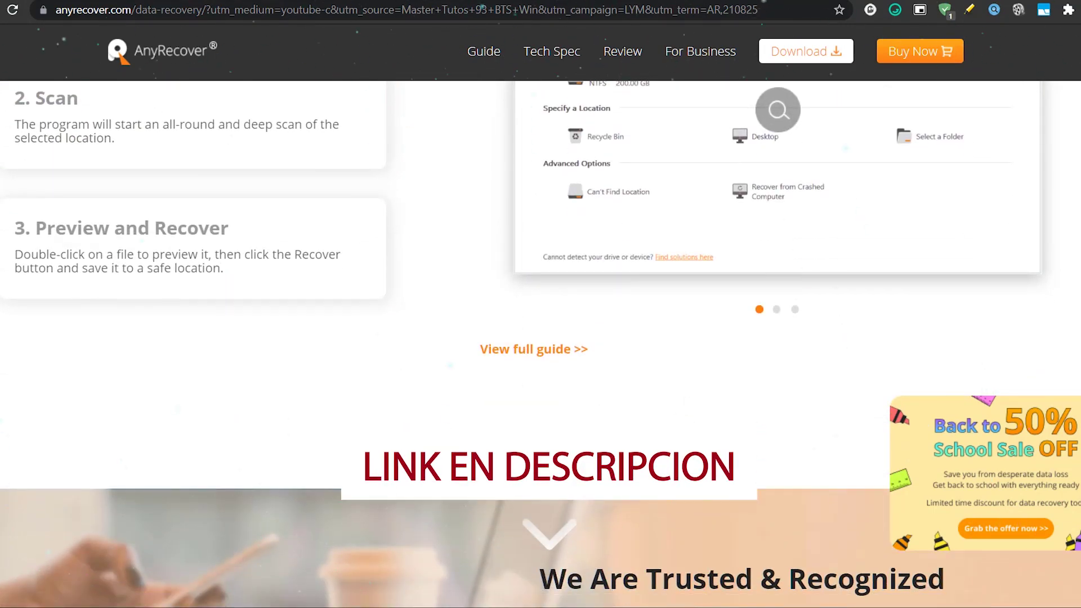
{"action": "scroll", "coordinate": [540, 343], "scroll_direction": "down", "scroll_amount": 10}
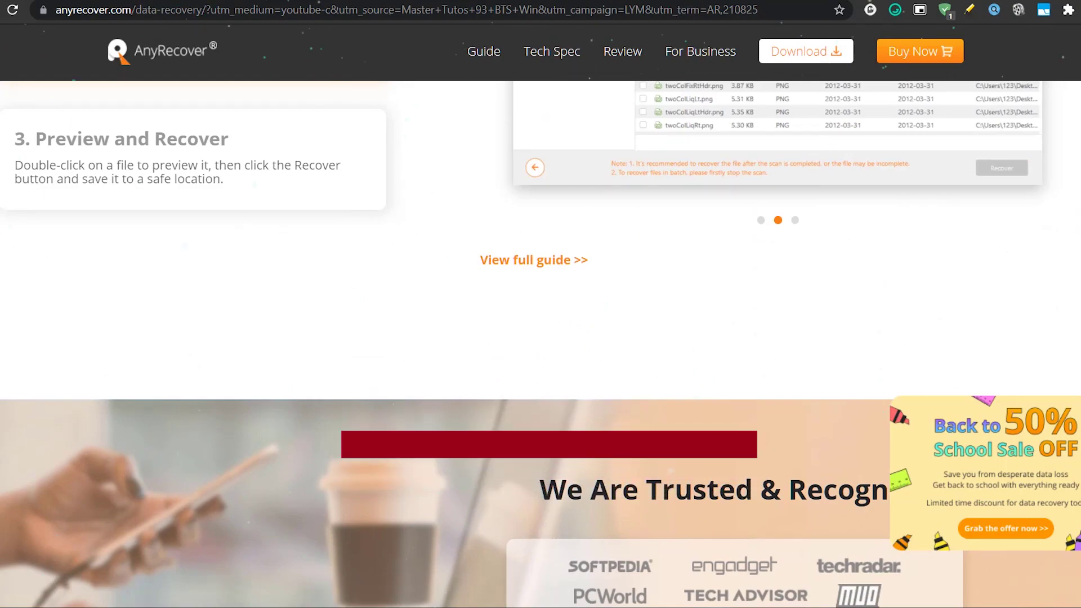
{"action": "scroll", "coordinate": [540, 344], "scroll_direction": "down", "scroll_amount": 10}
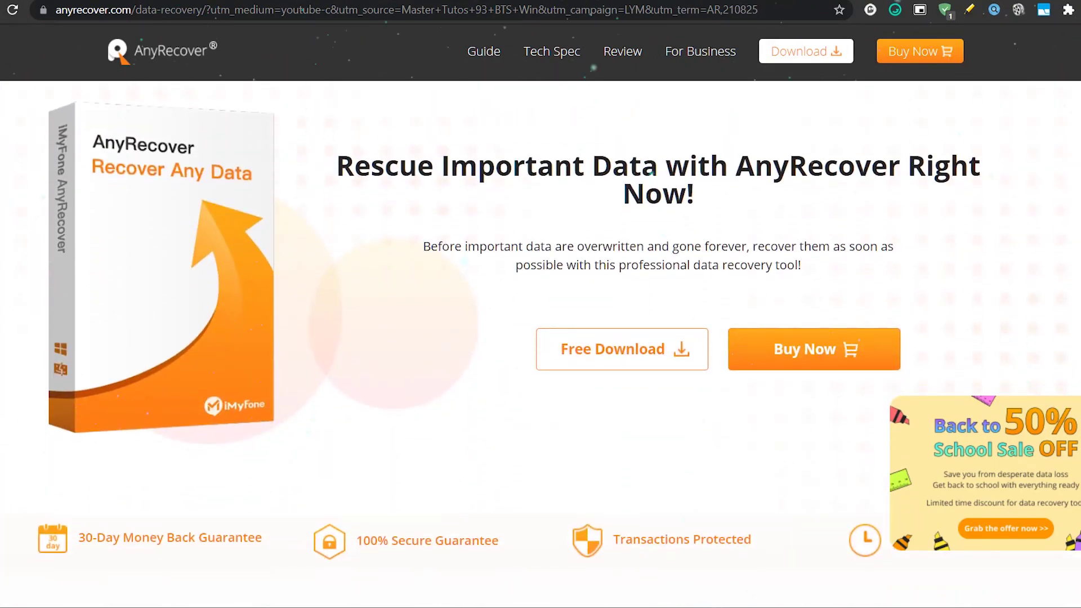
{"action": "scroll", "coordinate": [540, 343], "scroll_direction": "down", "scroll_amount": 20}
{"action": "scroll", "coordinate": [540, 343], "scroll_direction": "up", "scroll_amount": 4}
{"action": "scroll", "coordinate": [541, 343], "scroll_direction": "up", "scroll_amount": 15}
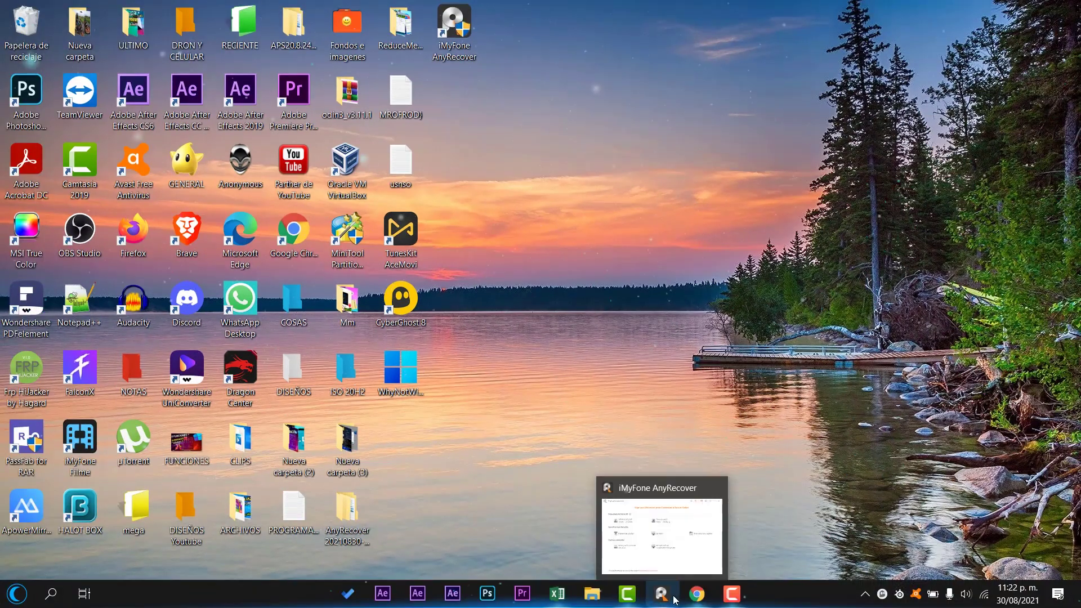
Switch to the iMyFone AnyRecover window from the desktop.
{"action": "left_click", "coordinate": [651, 598]}
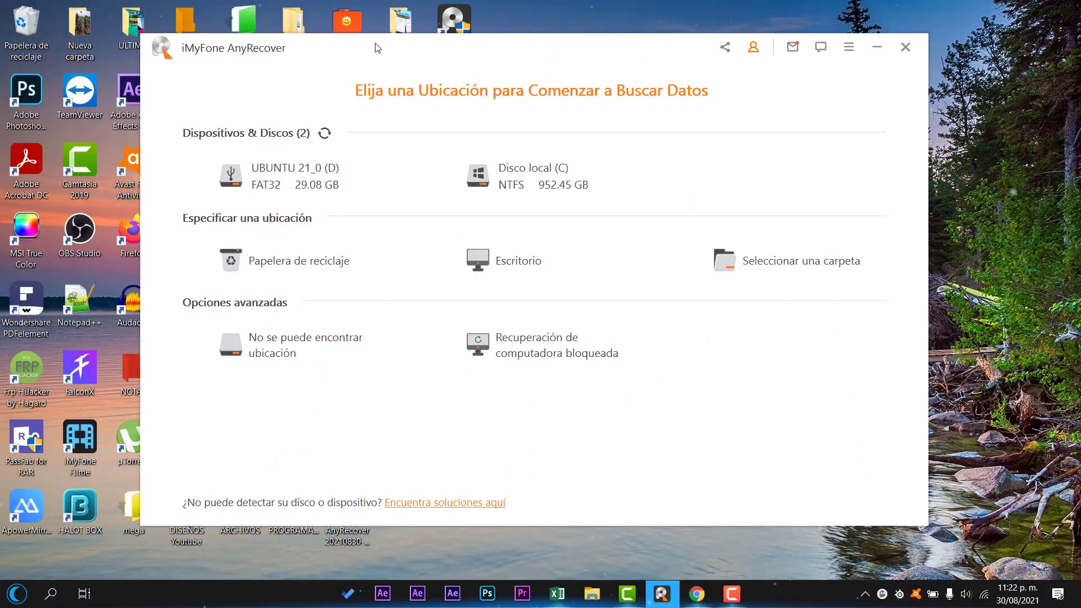
{"action": "left_click_drag", "start_coordinate": [379, 47], "coordinate": [381, 51]}
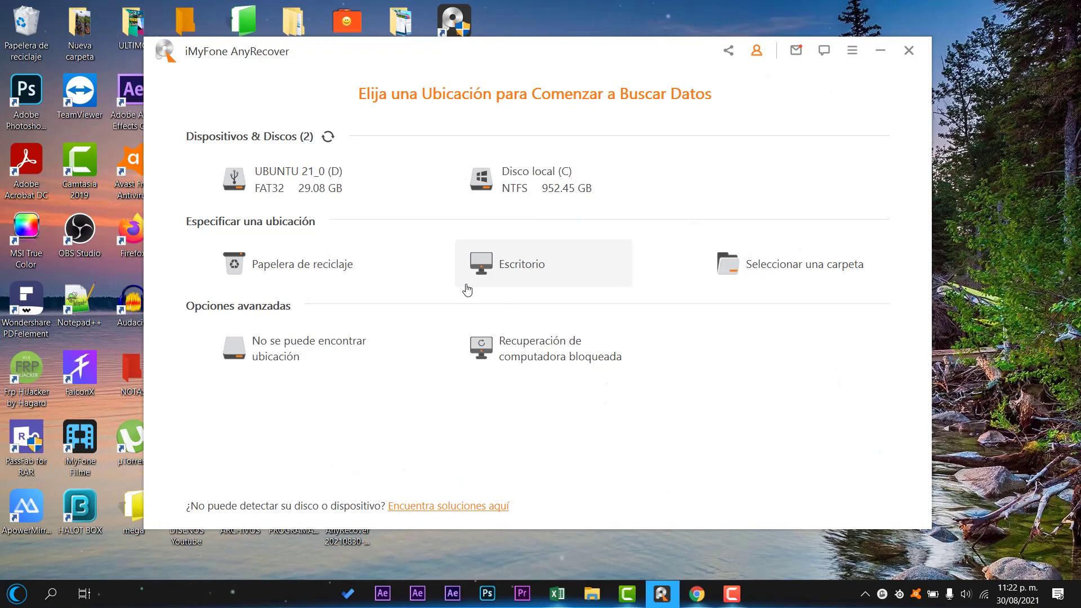
Check the contents of the UBUNTU 21_0 (D:) drive in File Explorer and return to AnyRecover.
{"action": "key", "text": "super+e"}
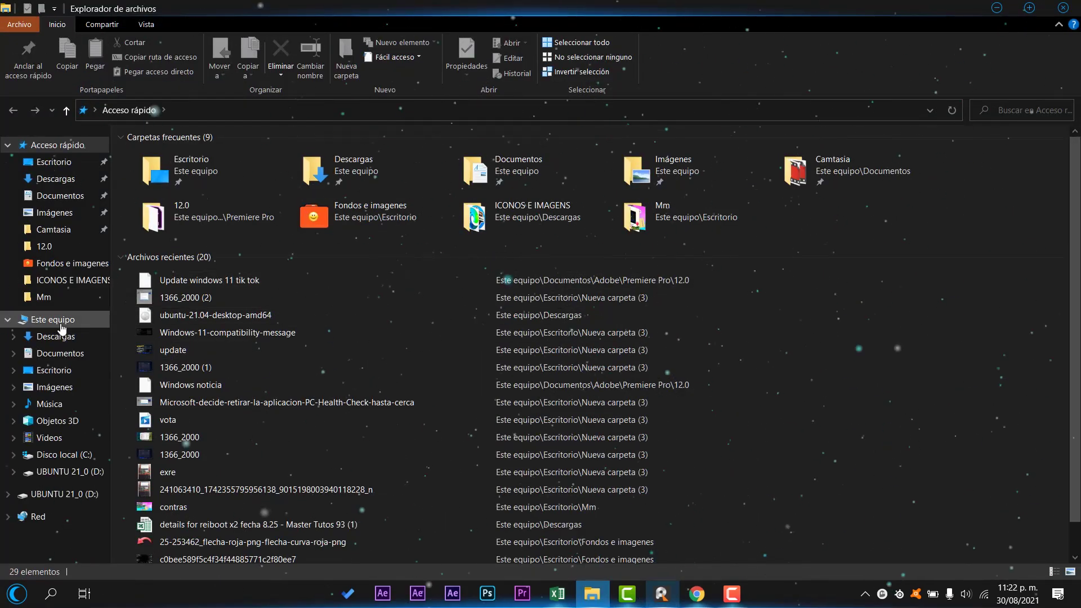
{"action": "left_click", "coordinate": [52, 320]}
{"action": "double_click", "coordinate": [356, 256]}
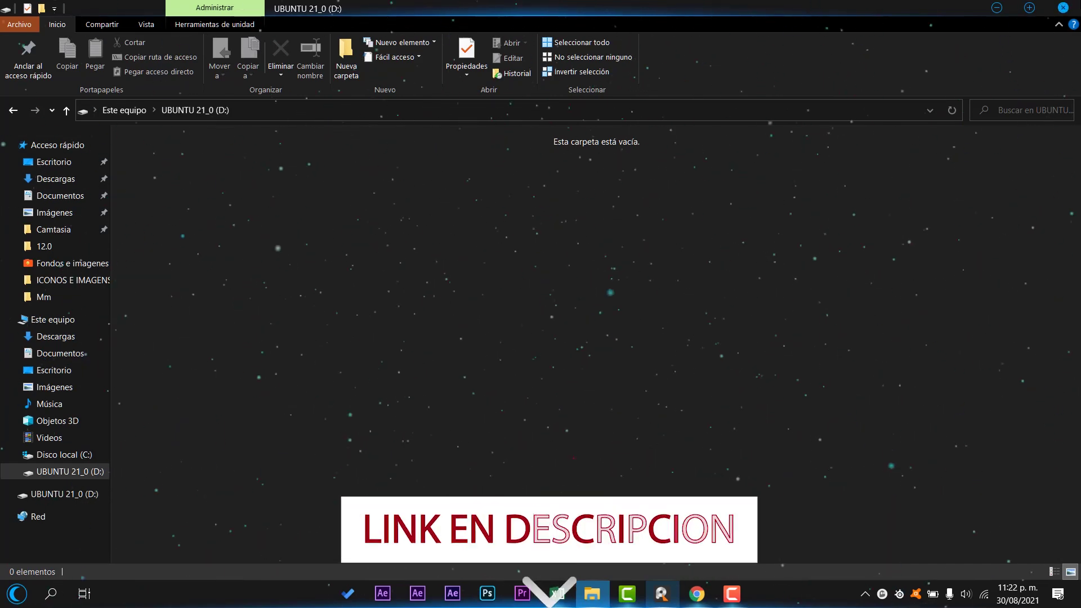
{"action": "left_click", "coordinate": [1078, 14]}
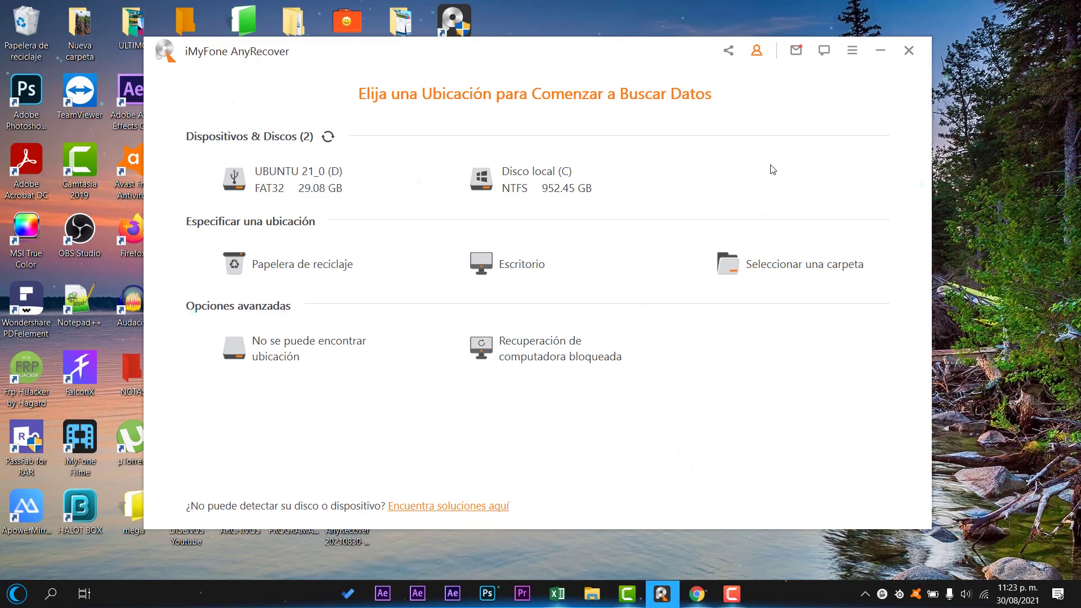
Scan the UBUNTU 21_0 (D) drive for lost data.
{"action": "left_click", "coordinate": [330, 188]}
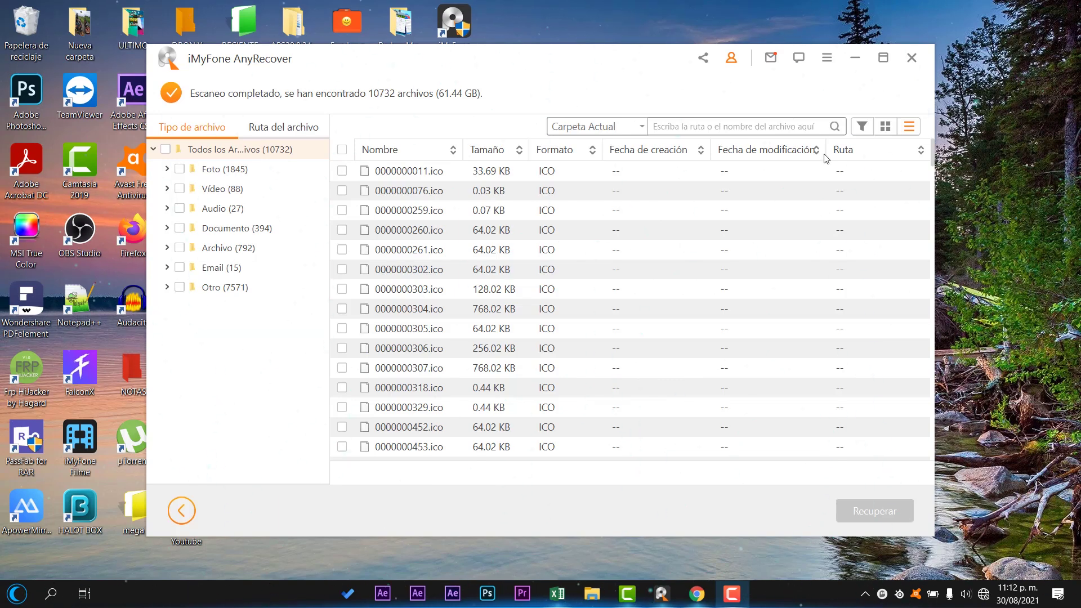
{"action": "left_click_drag", "start_coordinate": [636, 70], "coordinate": [628, 58]}
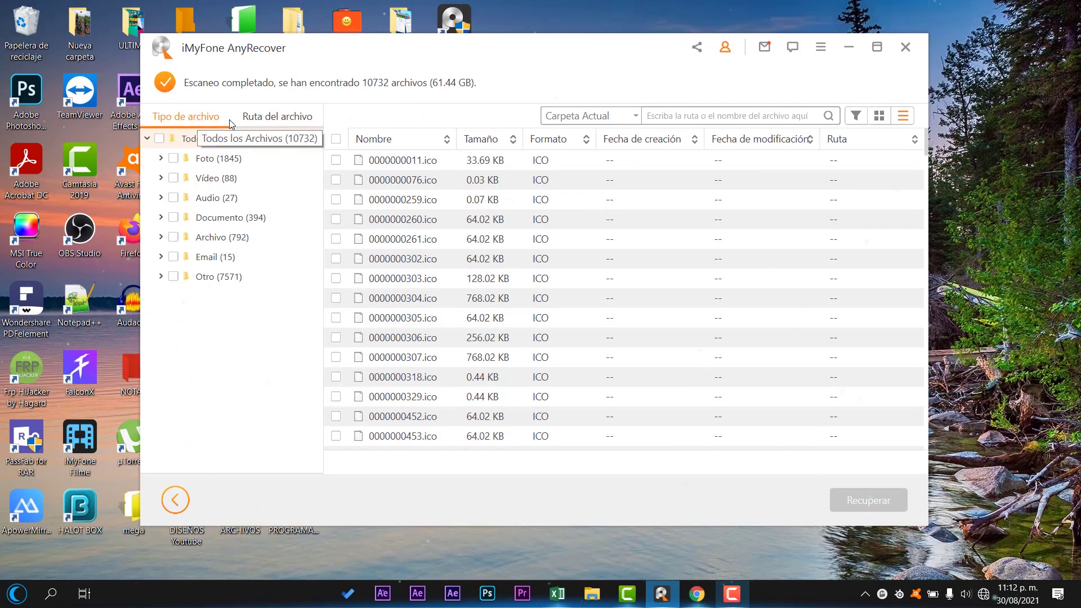
View the scan results by file path, return to the file type view and list the JPG photos.
{"action": "left_click", "coordinate": [257, 119]}
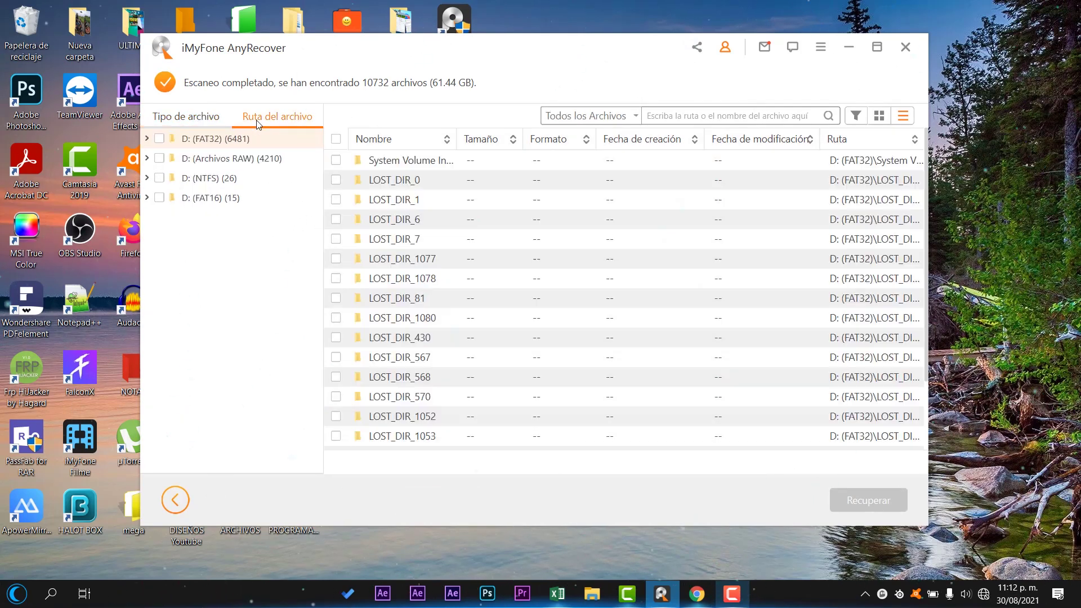
{"action": "left_click", "coordinate": [198, 119]}
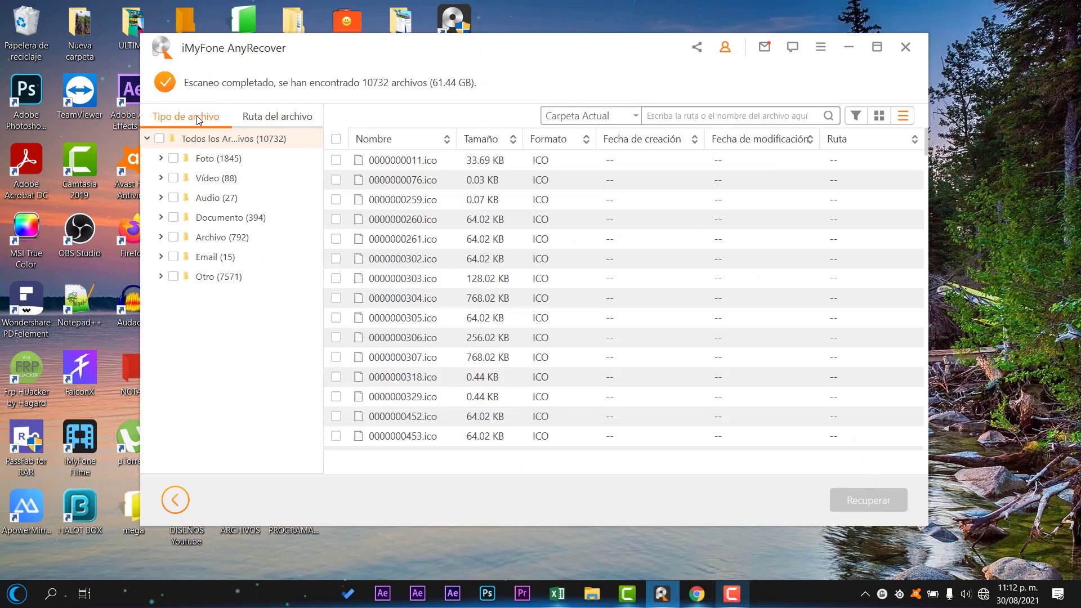
{"action": "left_click", "coordinate": [160, 159]}
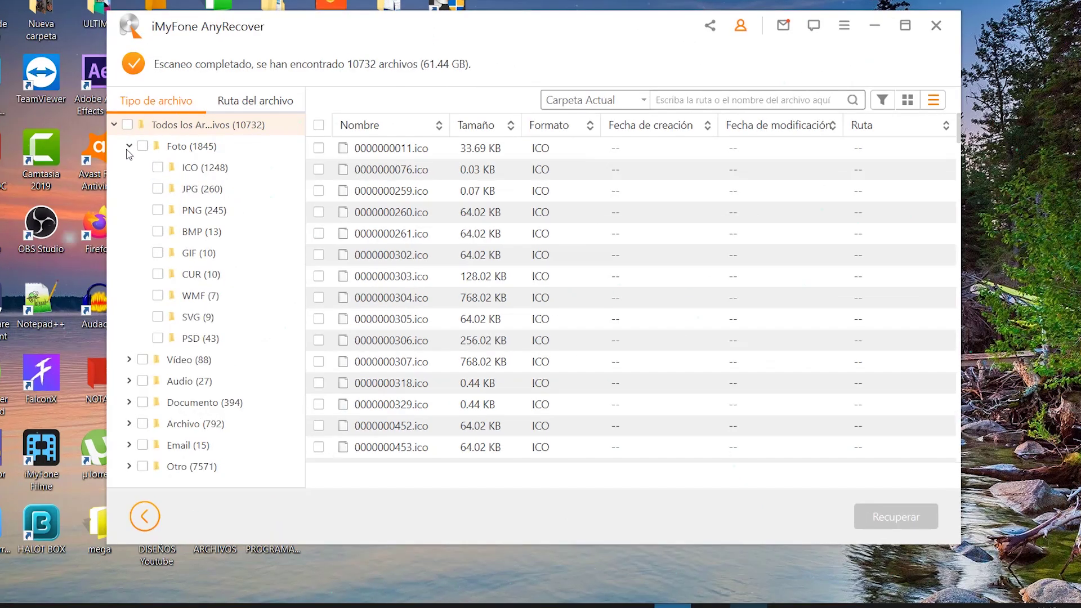
{"action": "left_click", "coordinate": [205, 189]}
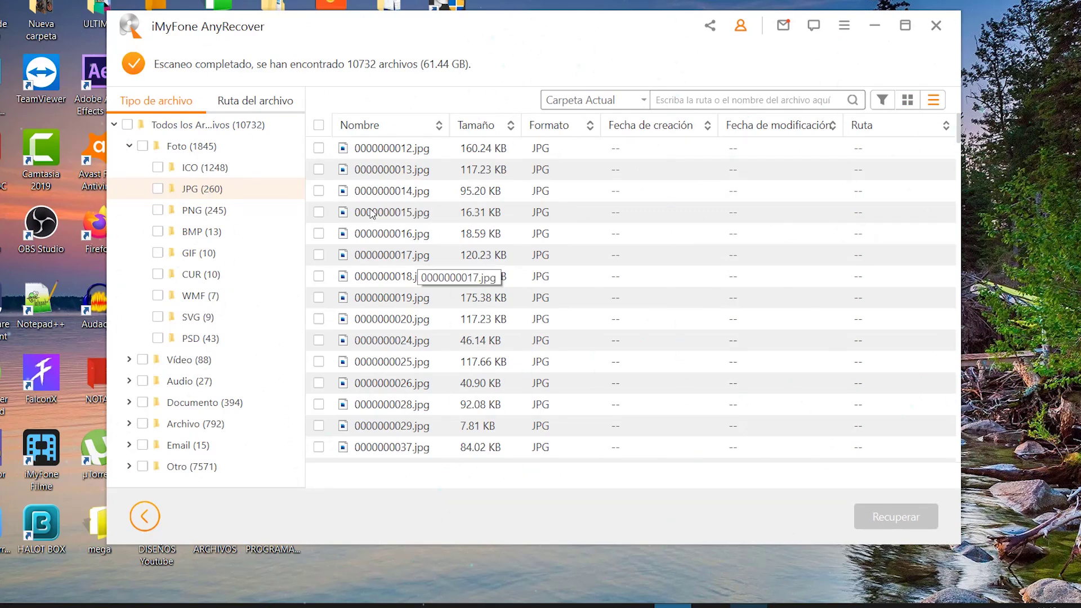
Preview 0000000014.jpg, the JPG whose name starts with 12036836, and android-fail(1).jpg, closing each preview.
{"action": "double_click", "coordinate": [365, 192]}
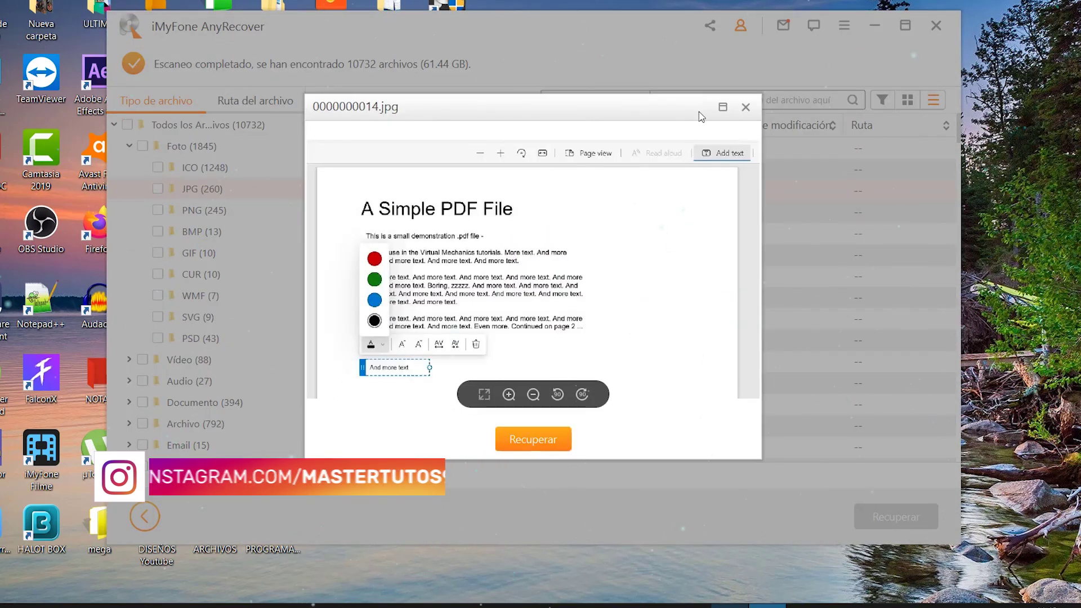
{"action": "left_click", "coordinate": [745, 107]}
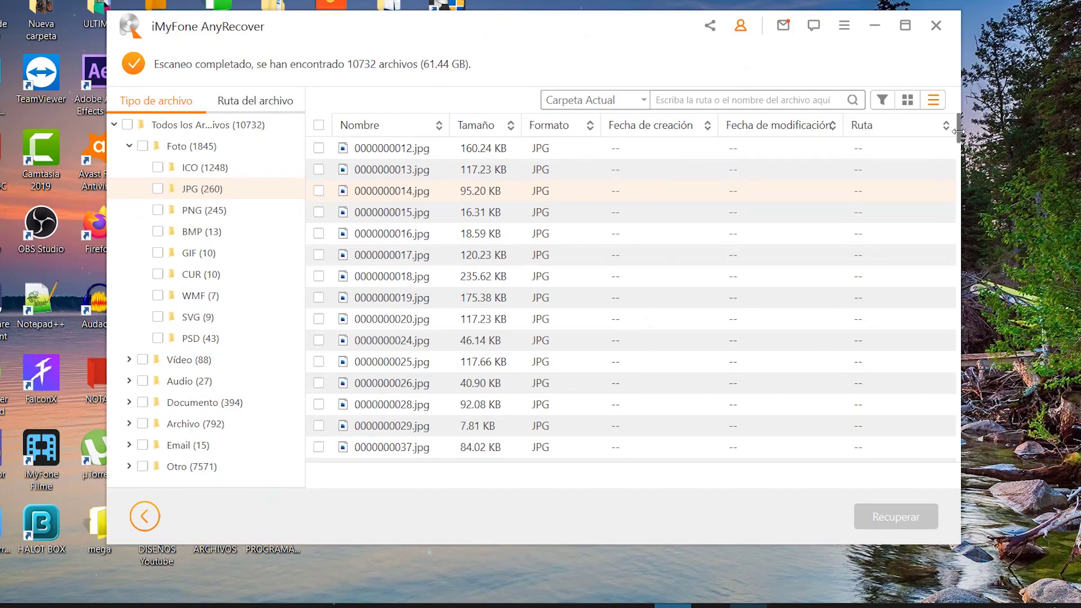
{"action": "left_click_drag", "start_coordinate": [957, 138], "coordinate": [975, 322]}
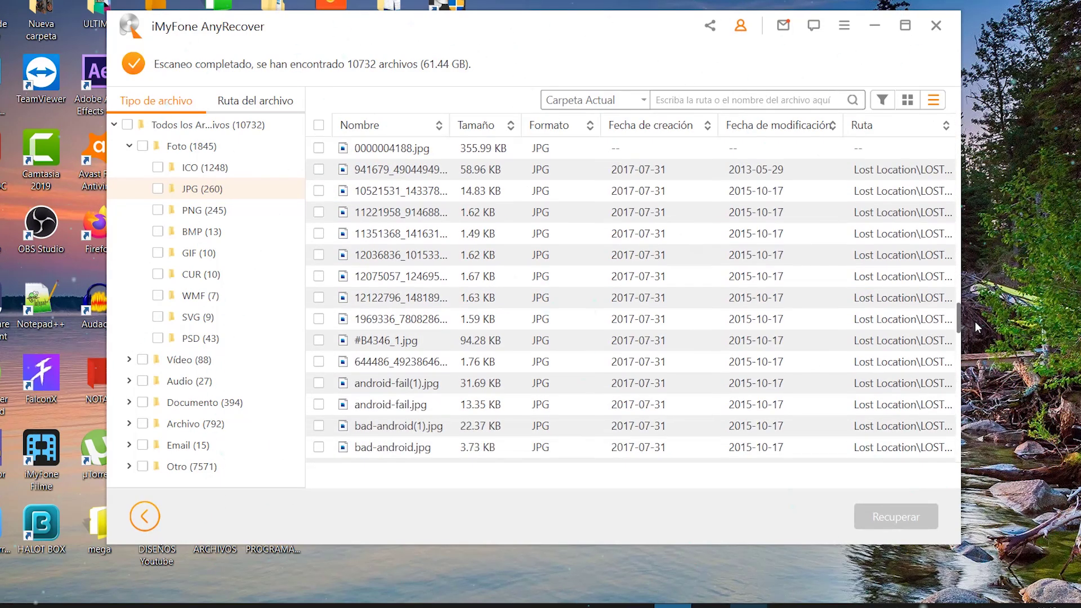
{"action": "double_click", "coordinate": [388, 256]}
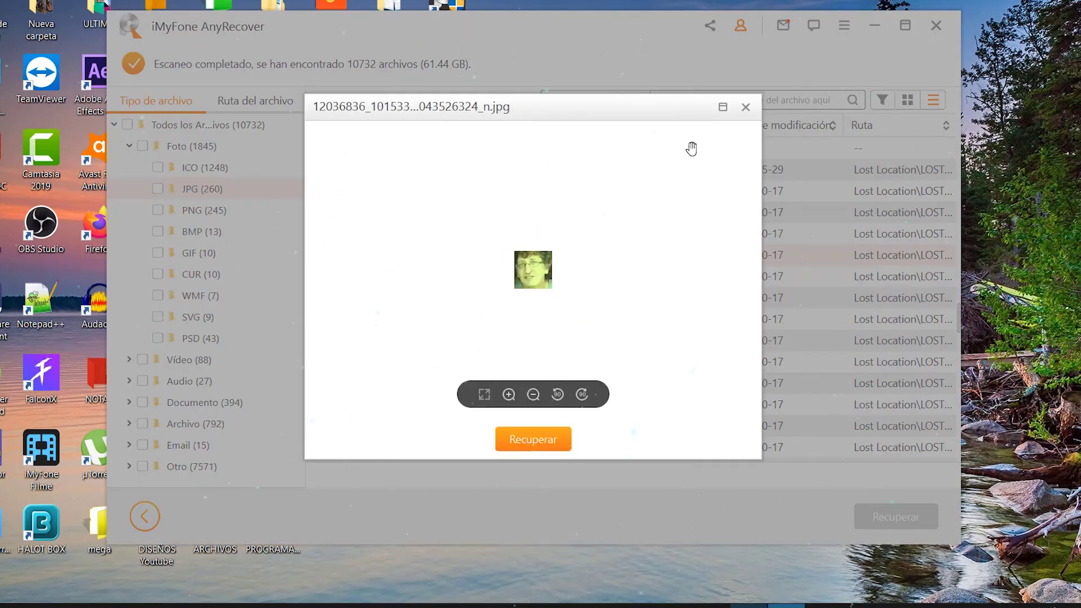
{"action": "left_click", "coordinate": [745, 107]}
{"action": "double_click", "coordinate": [403, 387]}
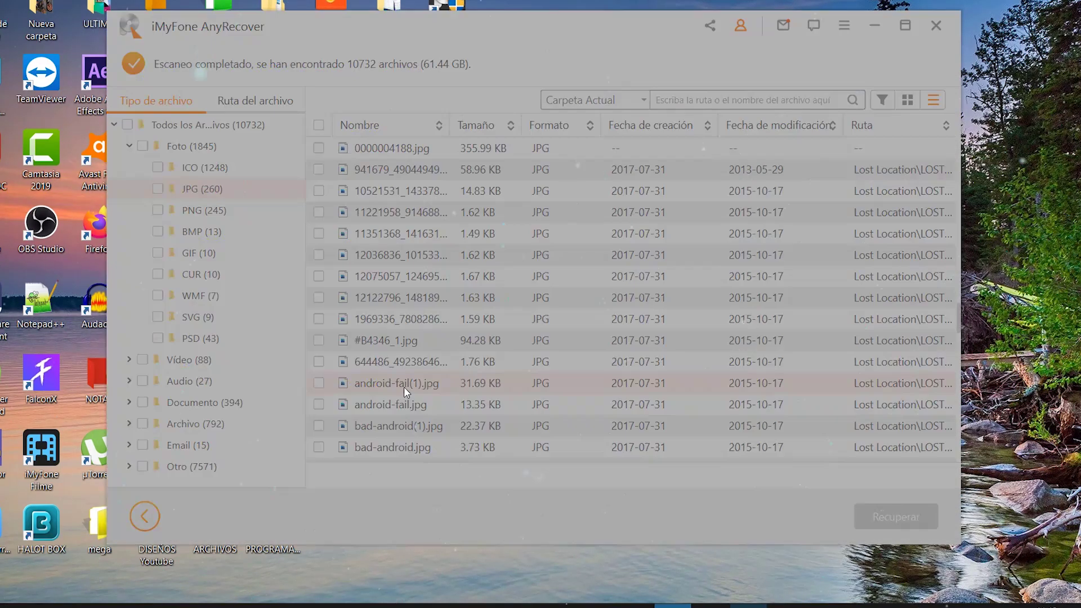
{"action": "left_click", "coordinate": [745, 107]}
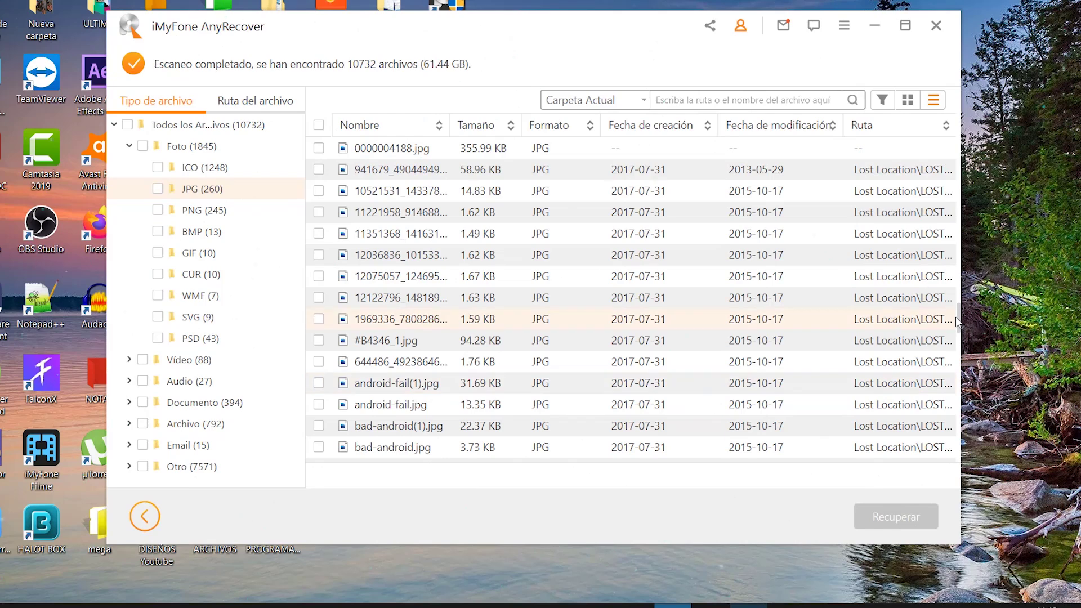
Preview the lost photos #SCF0142.JPG, #SCF0145.JPG, #SCF0146.JPG and #SCF0148.JPG further down the JPG list, closing each preview.
{"action": "scroll", "coordinate": [704, 371], "scroll_direction": "down", "scroll_amount": 10}
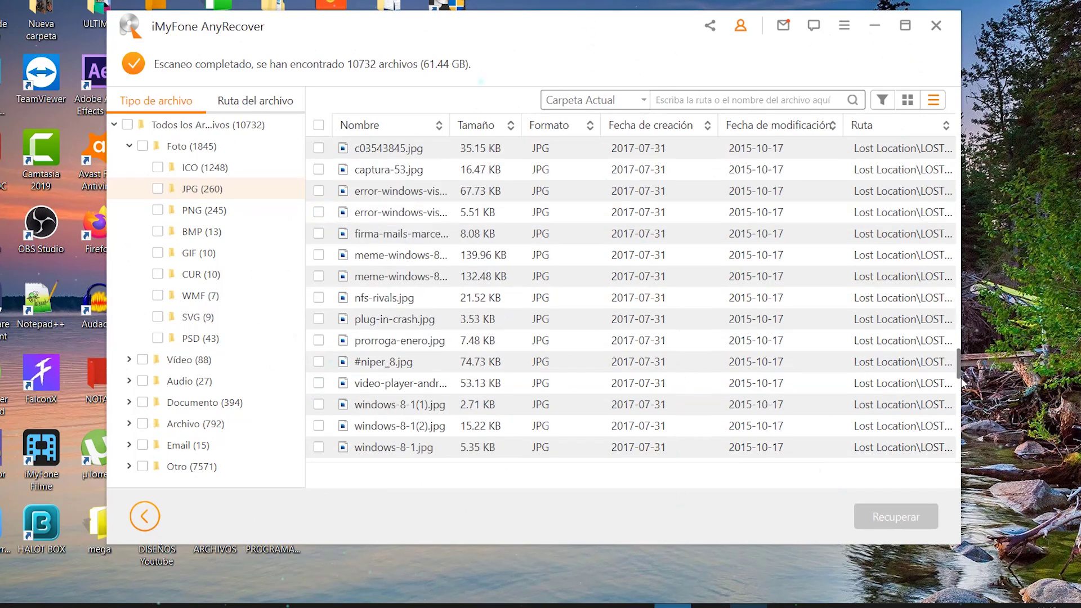
{"action": "double_click", "coordinate": [378, 319]}
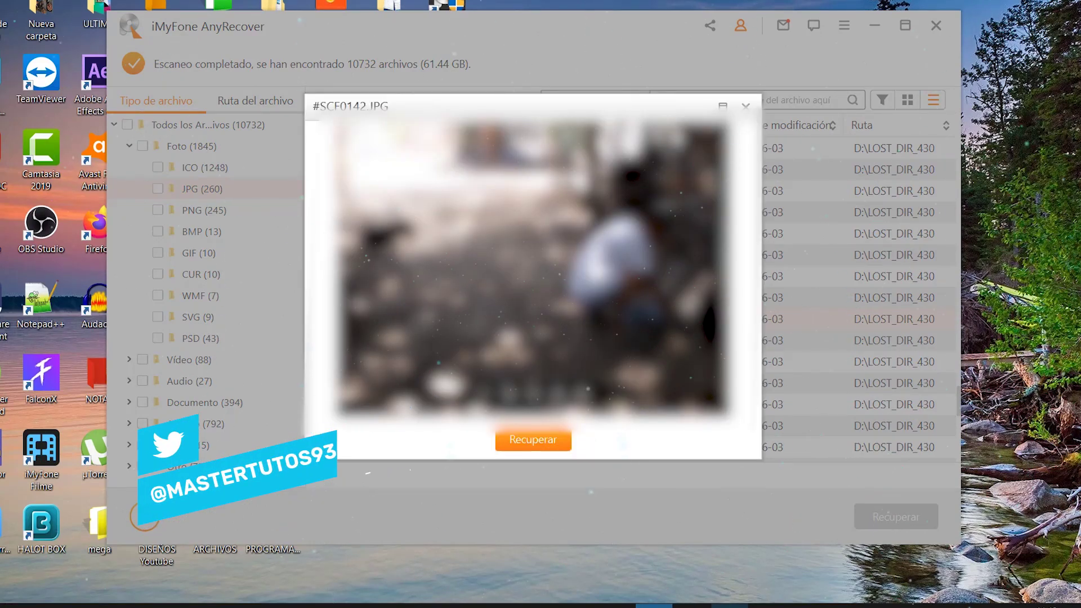
{"action": "key", "text": "Escape"}
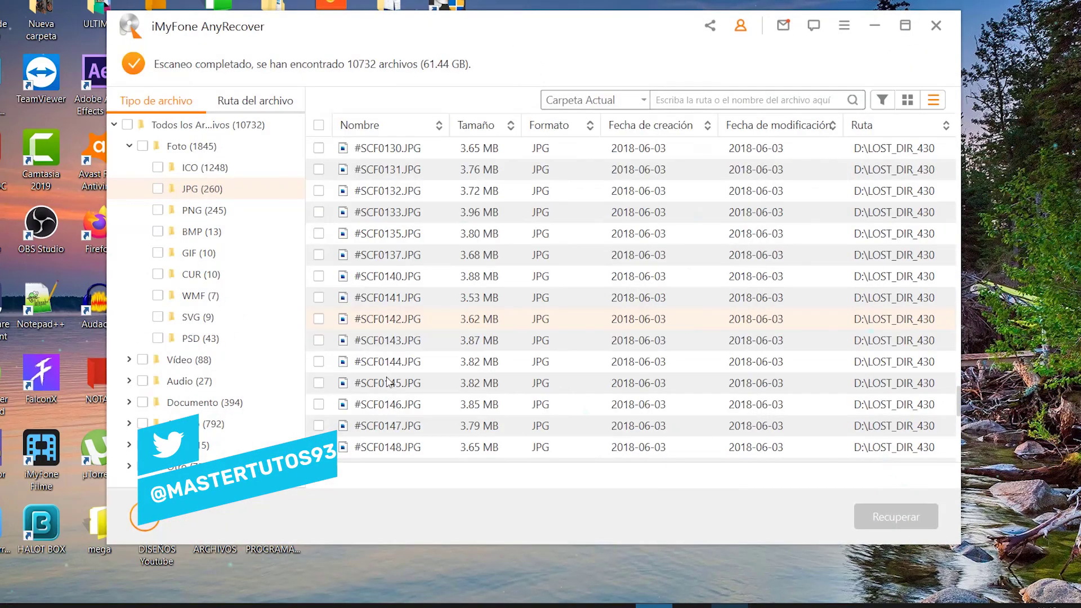
{"action": "double_click", "coordinate": [388, 373]}
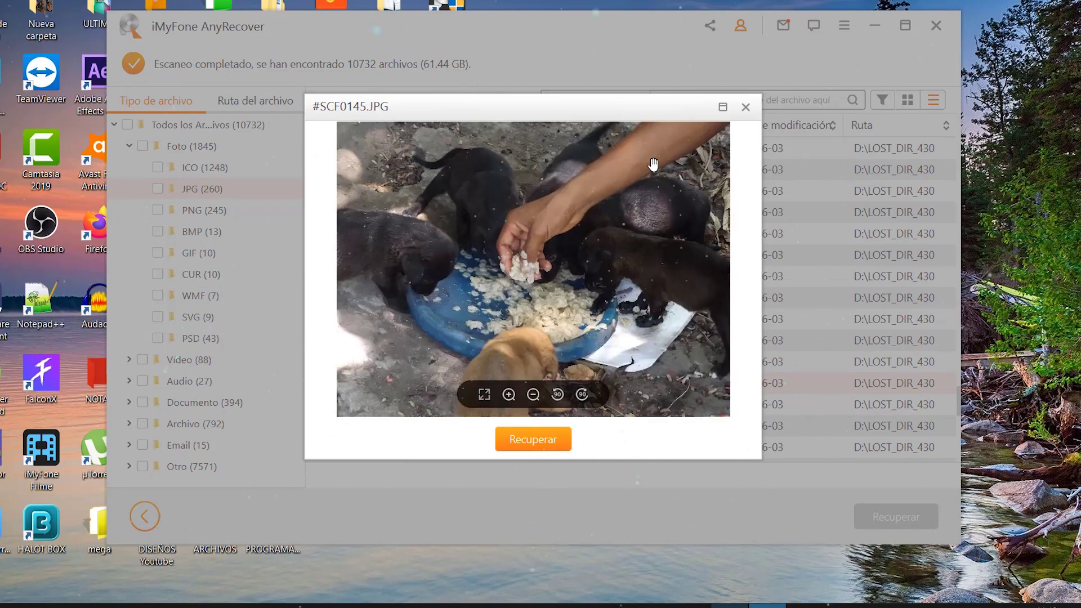
{"action": "left_click", "coordinate": [745, 108]}
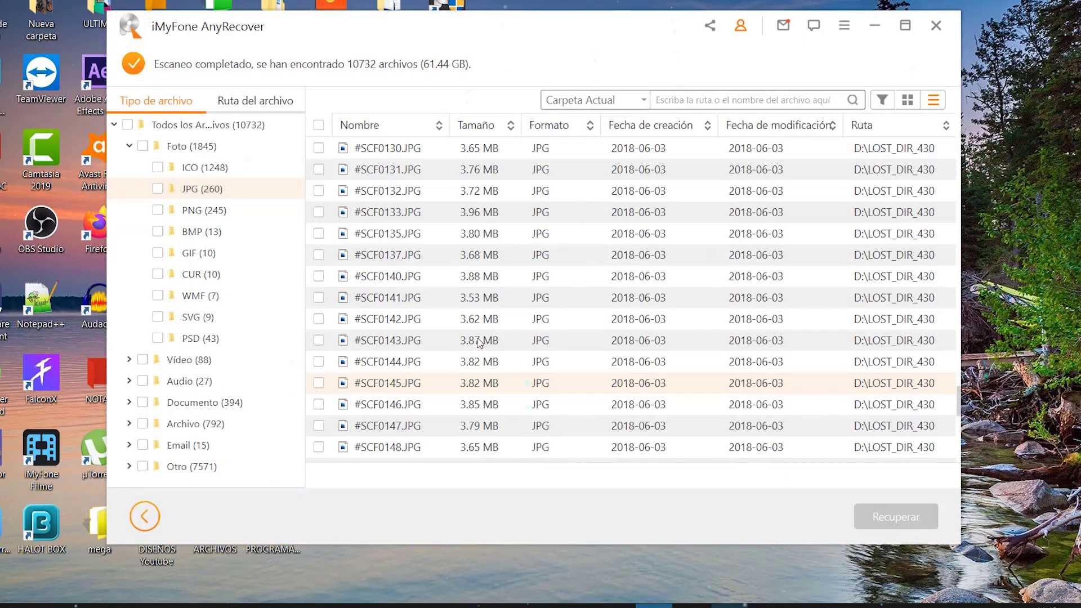
{"action": "double_click", "coordinate": [381, 404]}
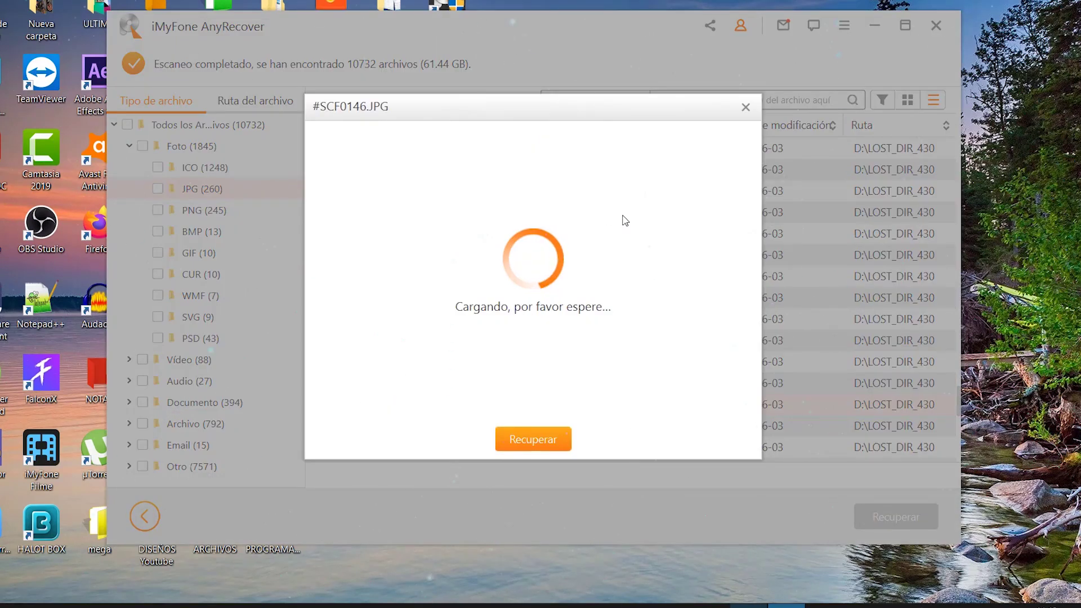
{"action": "left_click", "coordinate": [745, 108]}
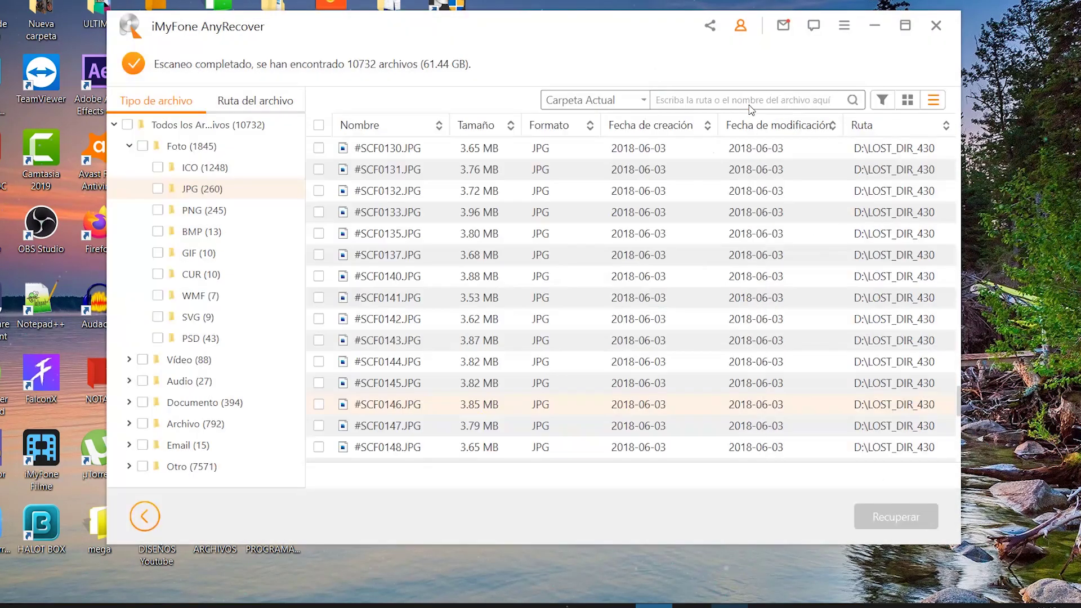
{"action": "double_click", "coordinate": [403, 450]}
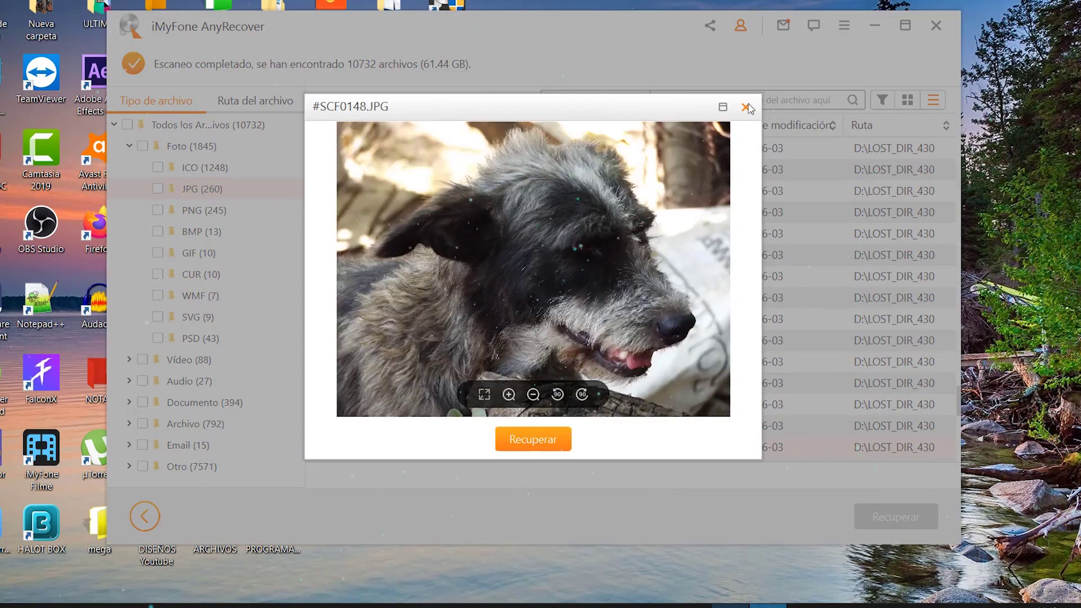
{"action": "left_click", "coordinate": [746, 108]}
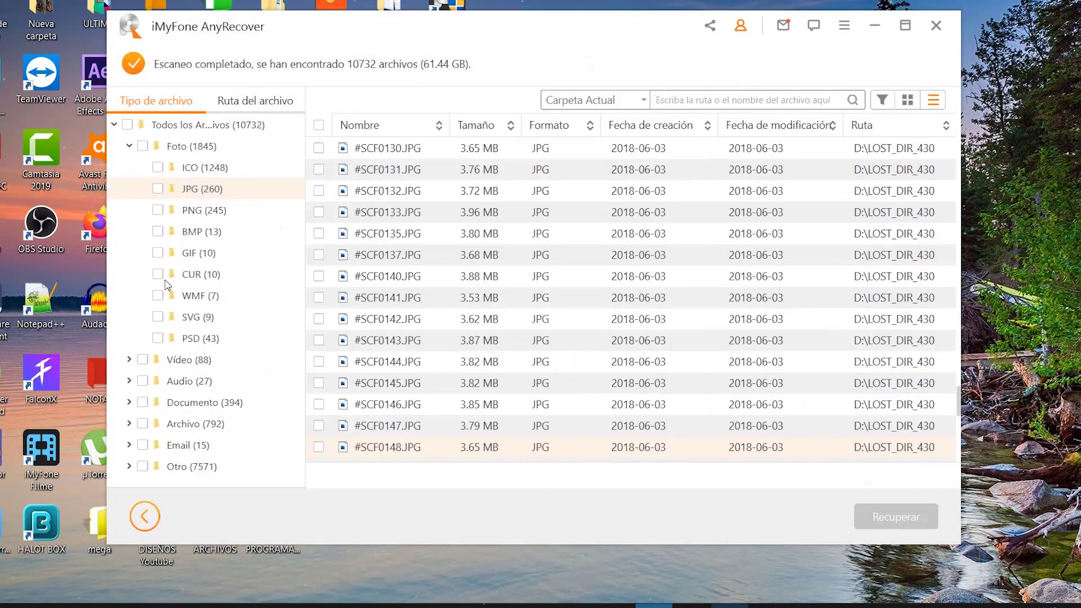
List the PNG photos and preview 0000000034.png and 0000000048.png, closing each preview.
{"action": "left_click", "coordinate": [208, 213]}
{"action": "double_click", "coordinate": [370, 249]}
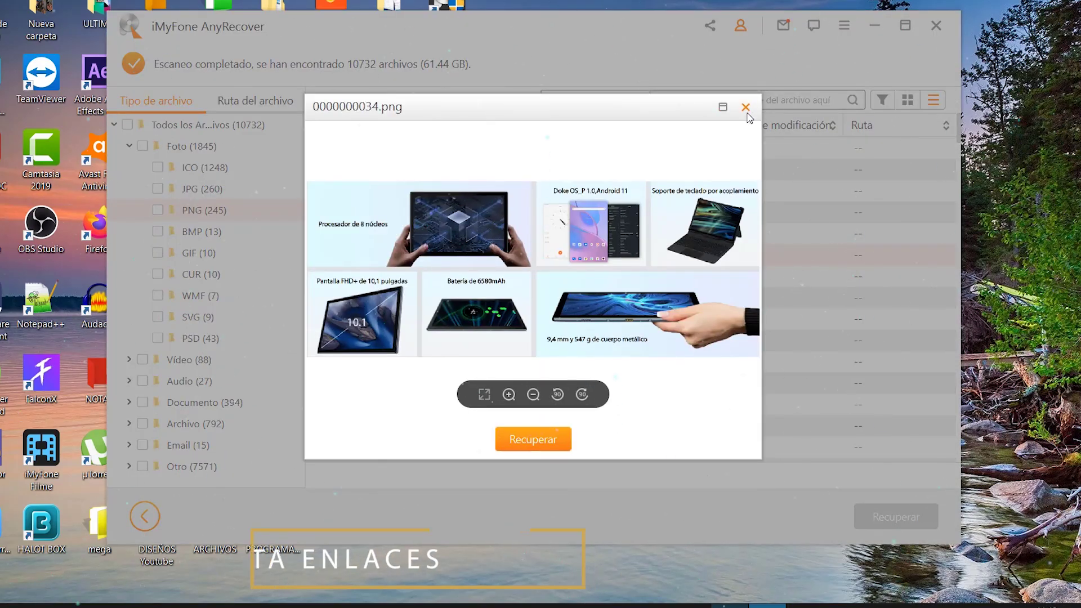
{"action": "left_click", "coordinate": [746, 107]}
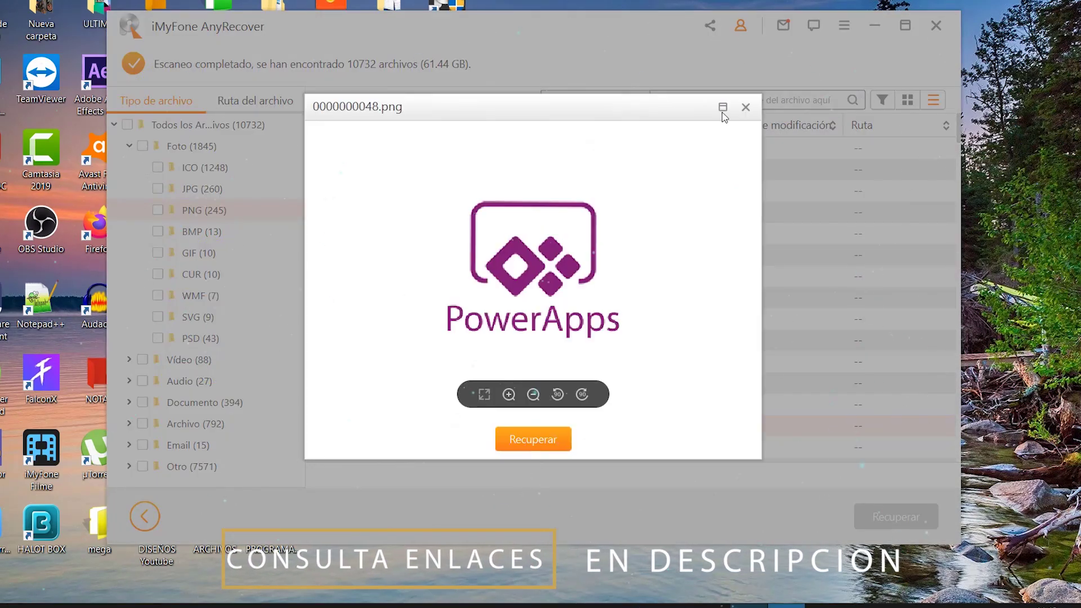
{"action": "left_click", "coordinate": [747, 108]}
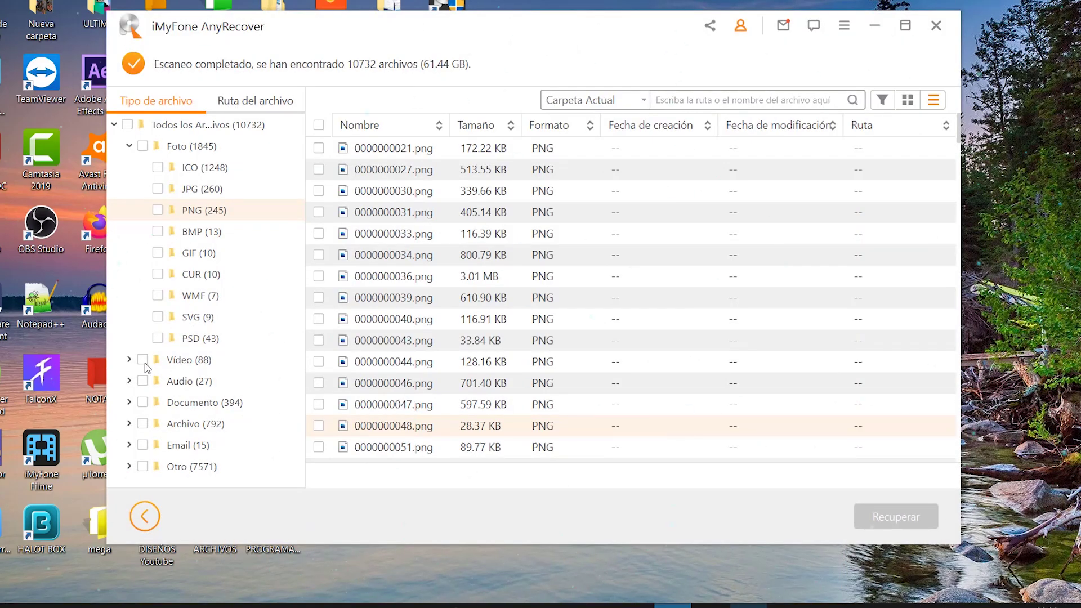
Expand the Vídeo category in the file type tree and list the MP4 videos.
{"action": "left_click", "coordinate": [129, 360]}
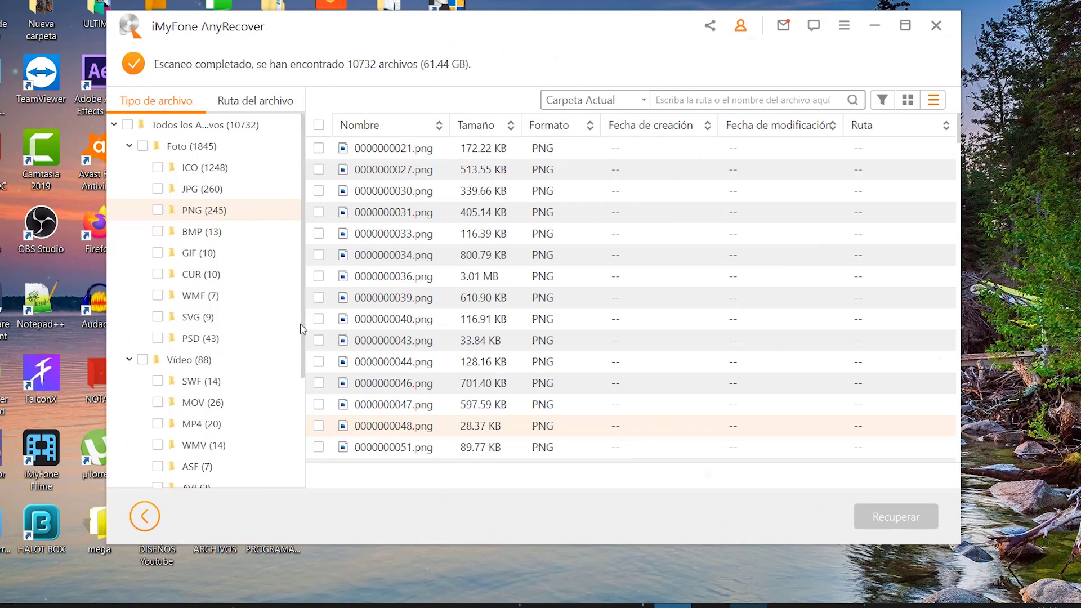
{"action": "scroll", "coordinate": [302, 332], "scroll_direction": "down", "scroll_amount": 1}
{"action": "left_click", "coordinate": [184, 385]}
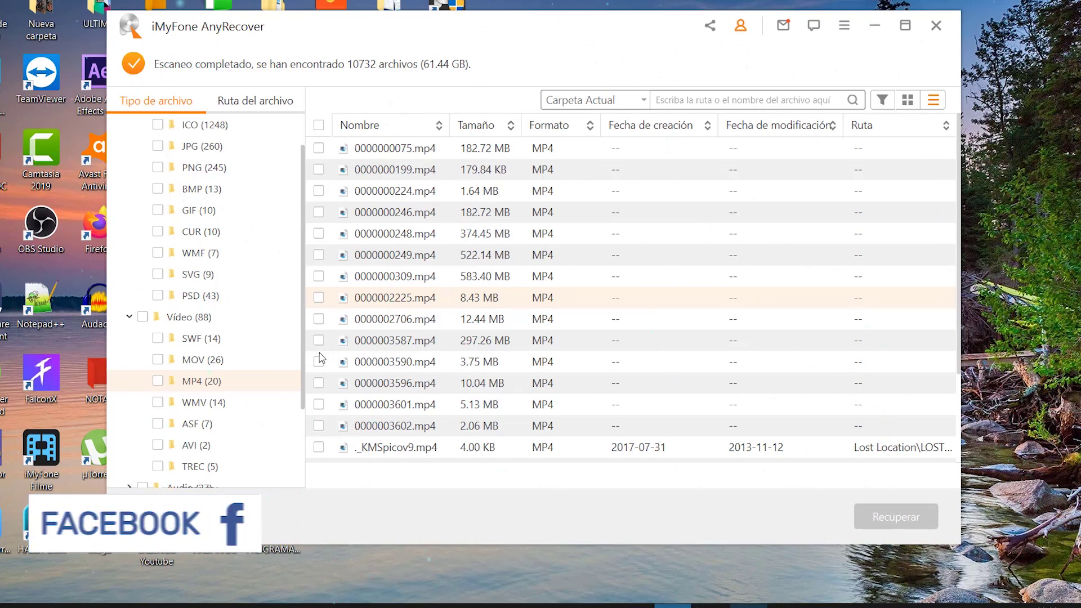
Expand the Documento category in the file type tree and list the PDF files.
{"action": "scroll", "coordinate": [307, 366], "scroll_direction": "down", "scroll_amount": 2}
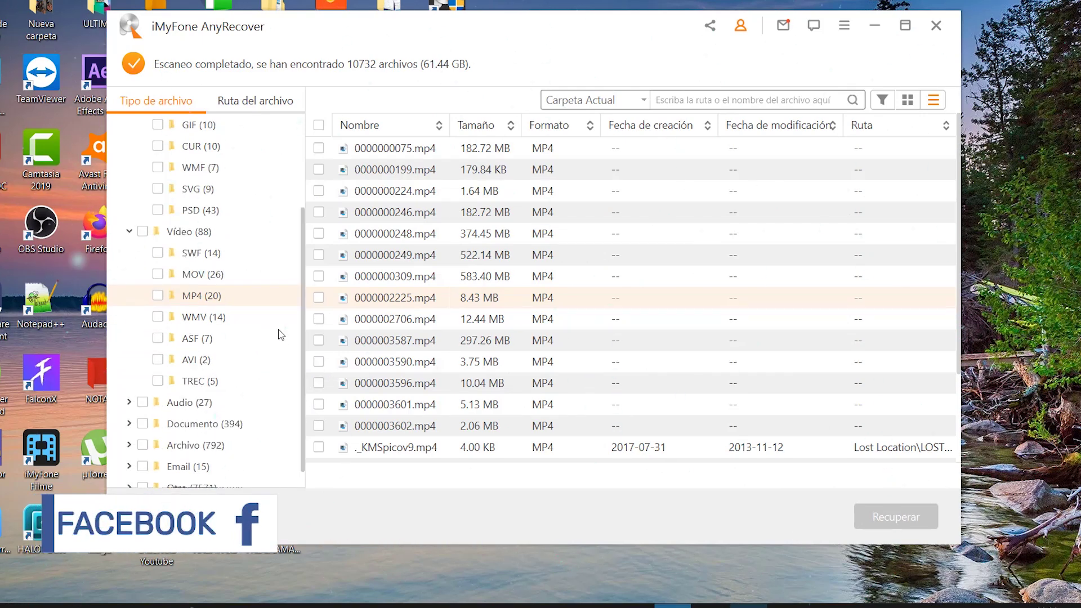
{"action": "scroll", "coordinate": [305, 385], "scroll_direction": "down", "scroll_amount": 1}
{"action": "left_click", "coordinate": [129, 402]}
{"action": "left_click_drag", "start_coordinate": [301, 337], "coordinate": [309, 411]}
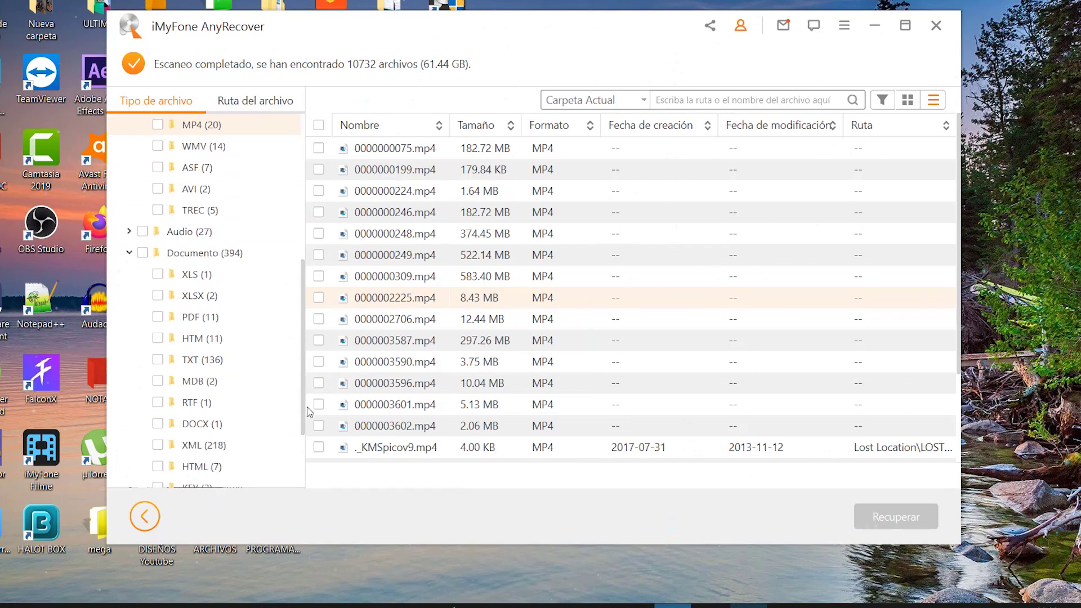
{"action": "left_click", "coordinate": [182, 316]}
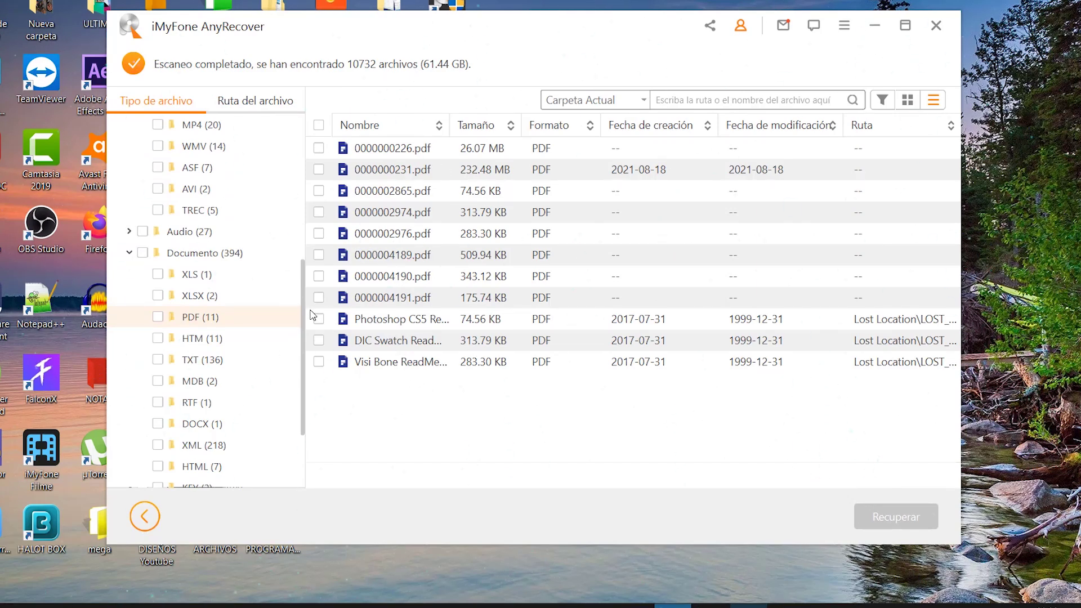
Expand the Archivo and Email categories to view the archive and mail formats found.
{"action": "scroll", "coordinate": [304, 361], "scroll_direction": "down", "scroll_amount": 3}
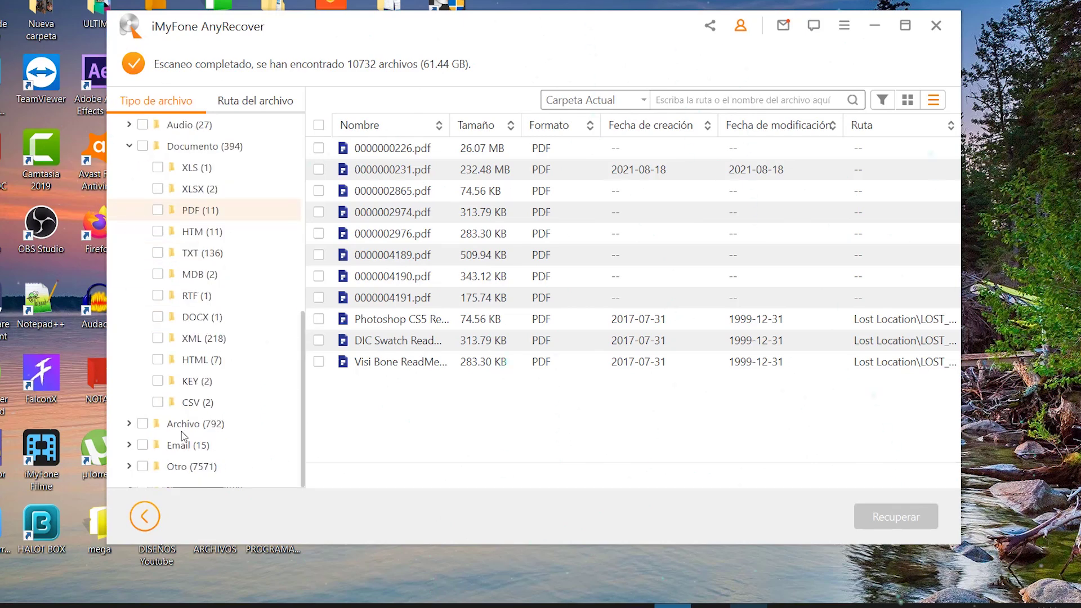
{"action": "left_click", "coordinate": [128, 426]}
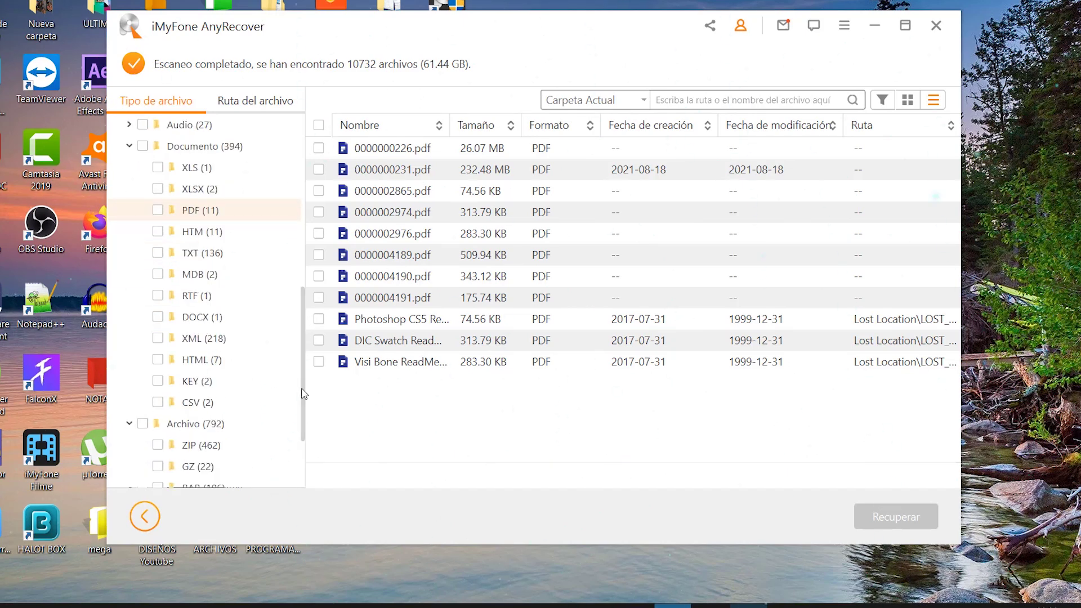
{"action": "scroll", "coordinate": [304, 393], "scroll_direction": "down", "scroll_amount": 3}
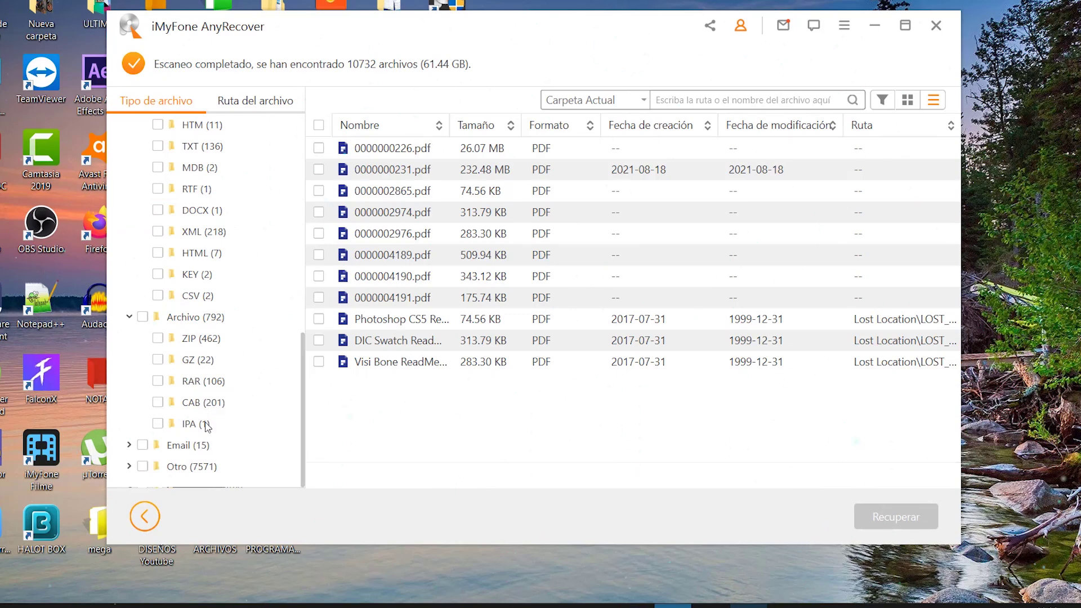
{"action": "left_click", "coordinate": [129, 445]}
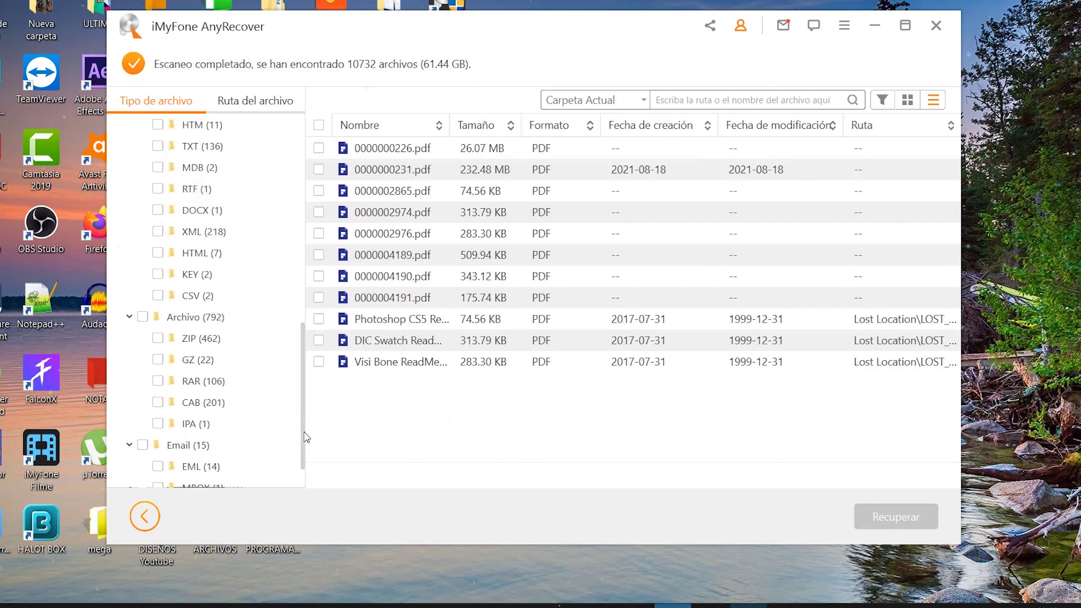
{"action": "scroll", "coordinate": [305, 428], "scroll_direction": "down", "scroll_amount": 2}
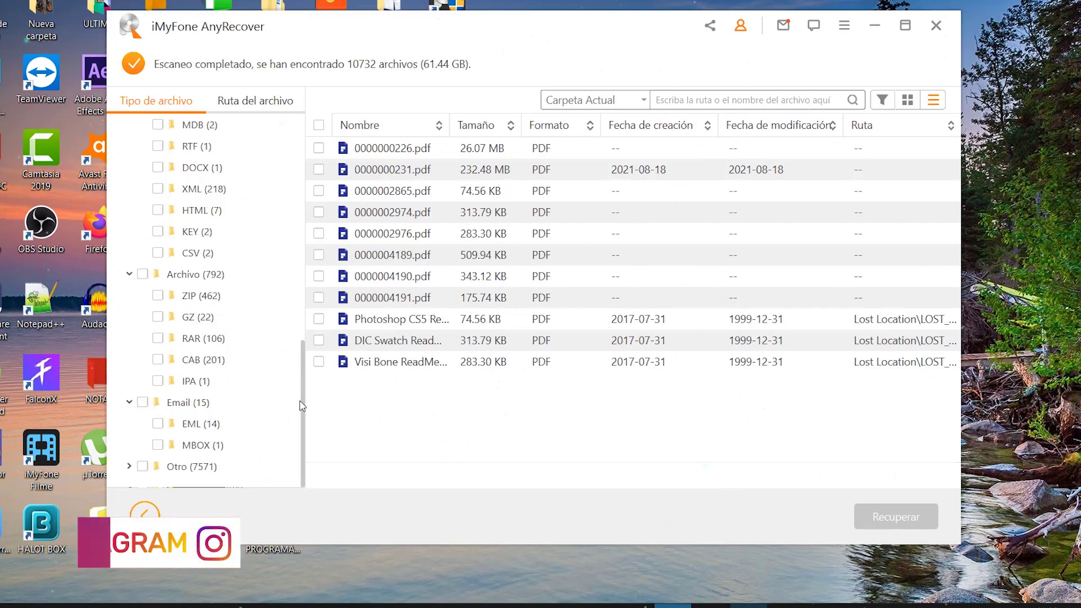
Mark all JPG and PNG photos and all PDF documents for recovery.
{"action": "scroll", "coordinate": [267, 216], "scroll_direction": "up", "scroll_amount": 6}
{"action": "scroll", "coordinate": [264, 169], "scroll_direction": "up", "scroll_amount": 3}
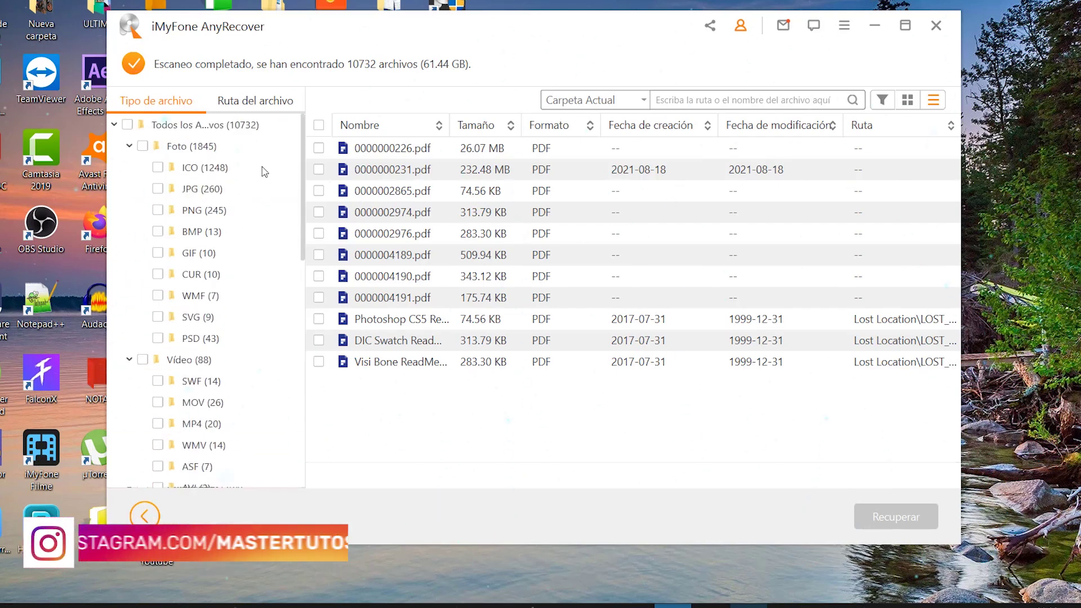
{"action": "left_click", "coordinate": [198, 190]}
{"action": "left_click", "coordinate": [158, 189]}
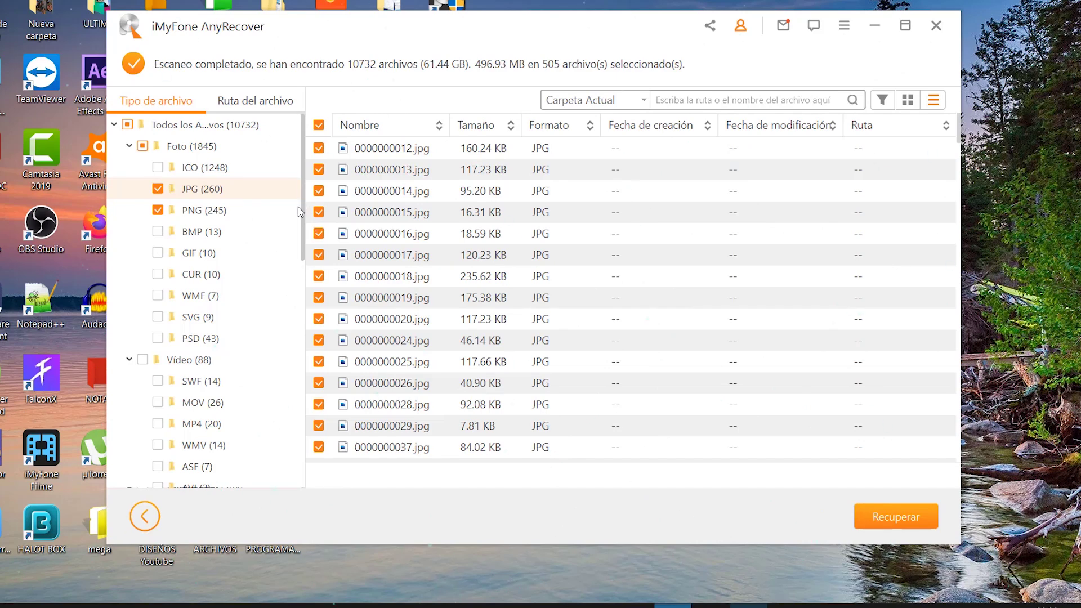
{"action": "left_click_drag", "start_coordinate": [303, 212], "coordinate": [306, 274]}
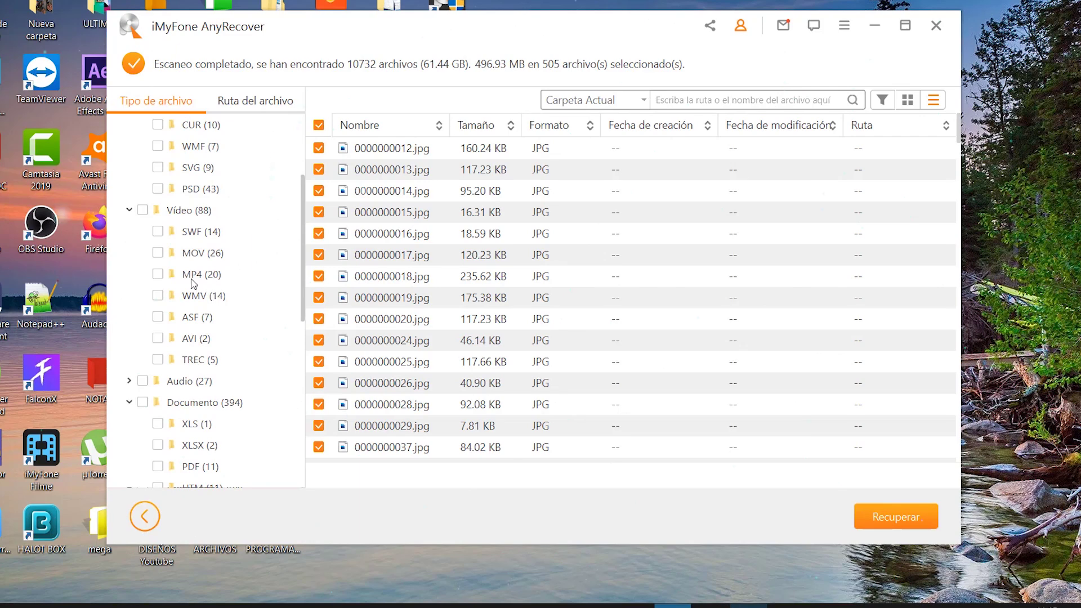
{"action": "scroll", "coordinate": [301, 296], "scroll_direction": "down", "scroll_amount": 2}
{"action": "left_click", "coordinate": [160, 359]}
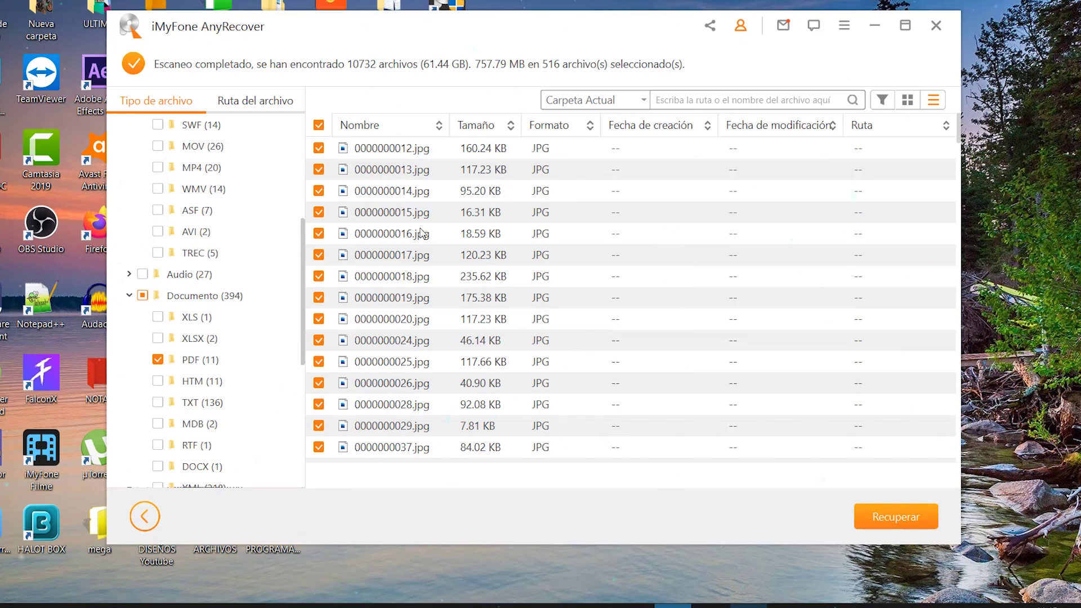
Recover the marked files to the Escritorio location and dismiss the completion message.
{"action": "left_click", "coordinate": [897, 515]}
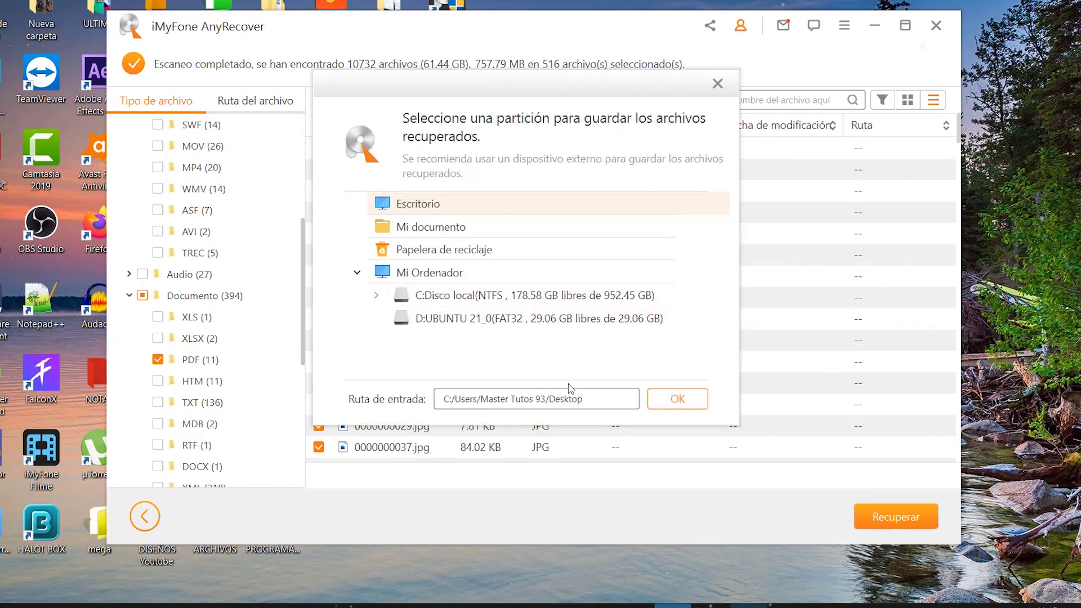
{"action": "left_click", "coordinate": [672, 401]}
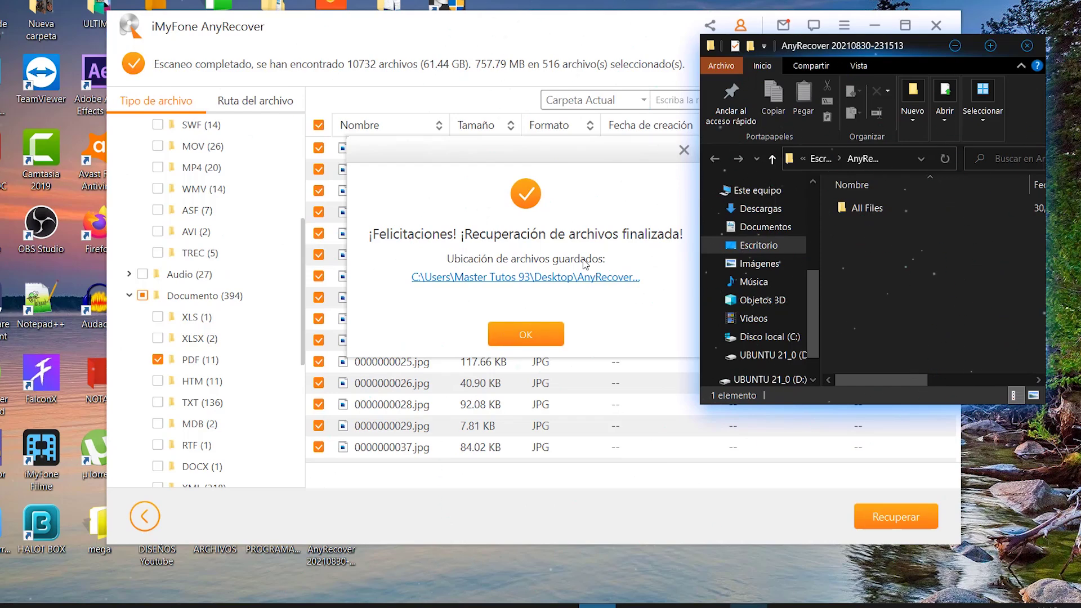
{"action": "left_click", "coordinate": [550, 338]}
Maximize the recovery folder's window and open All Files, Document and its PDF subfolder.
{"action": "left_click", "coordinate": [984, 206]}
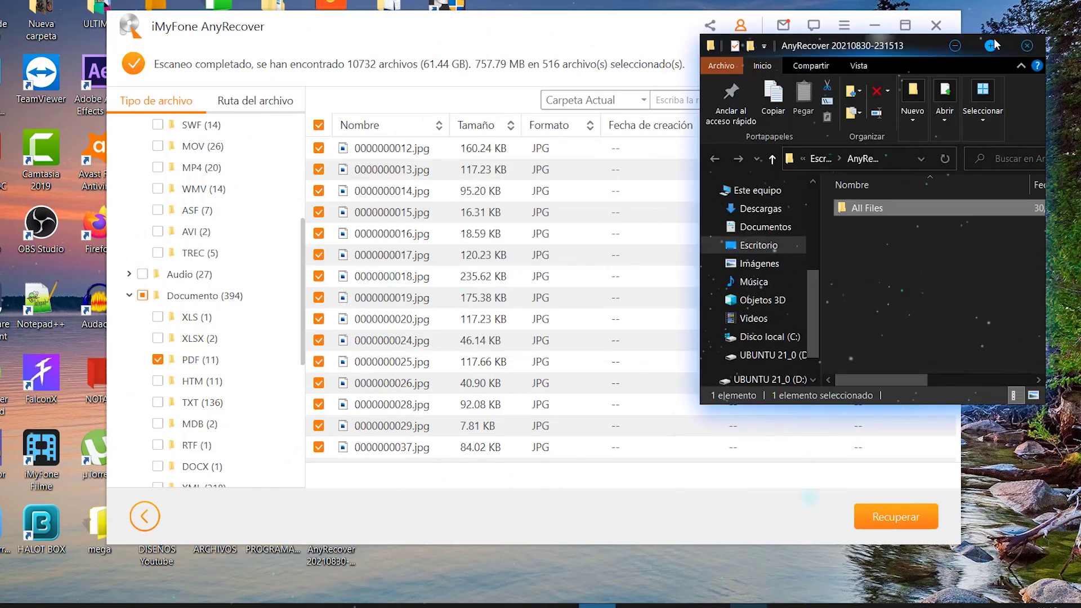
{"action": "double_click", "coordinate": [994, 39]}
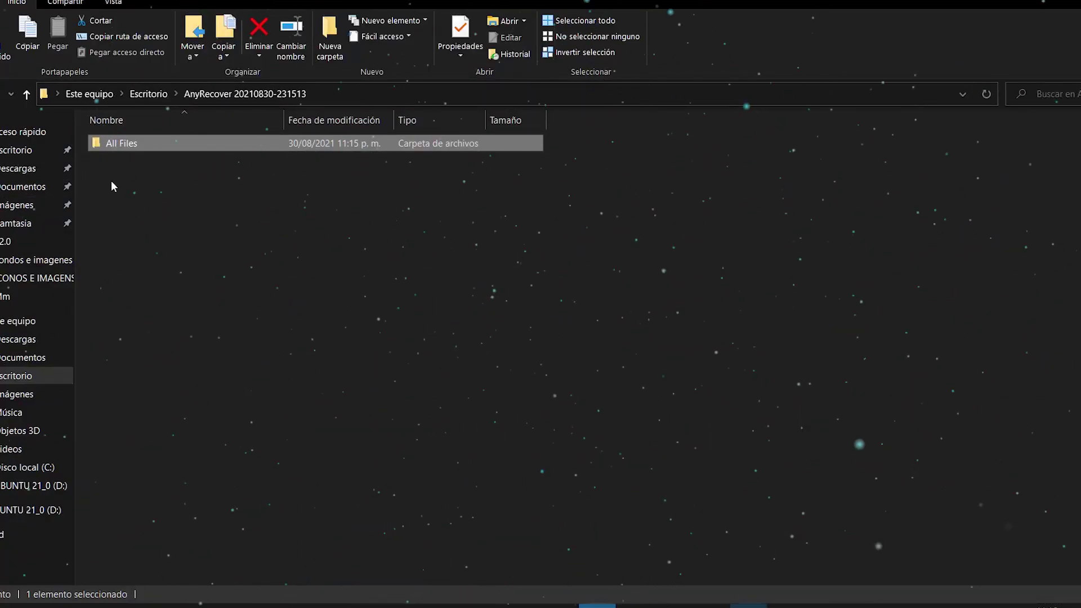
{"action": "double_click", "coordinate": [157, 143]}
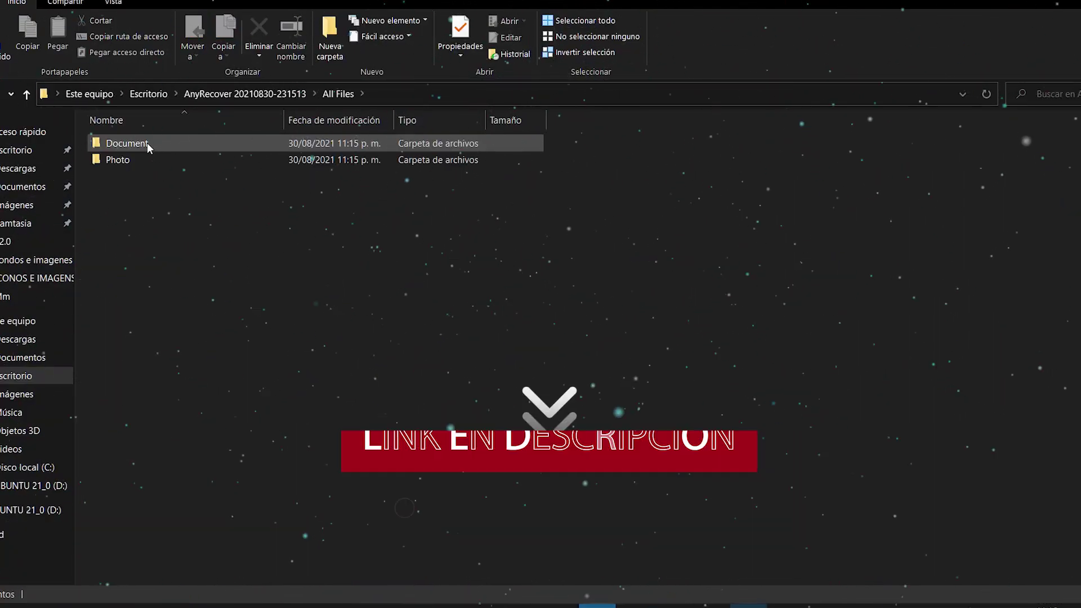
{"action": "double_click", "coordinate": [146, 143]}
{"action": "double_click", "coordinate": [130, 143]}
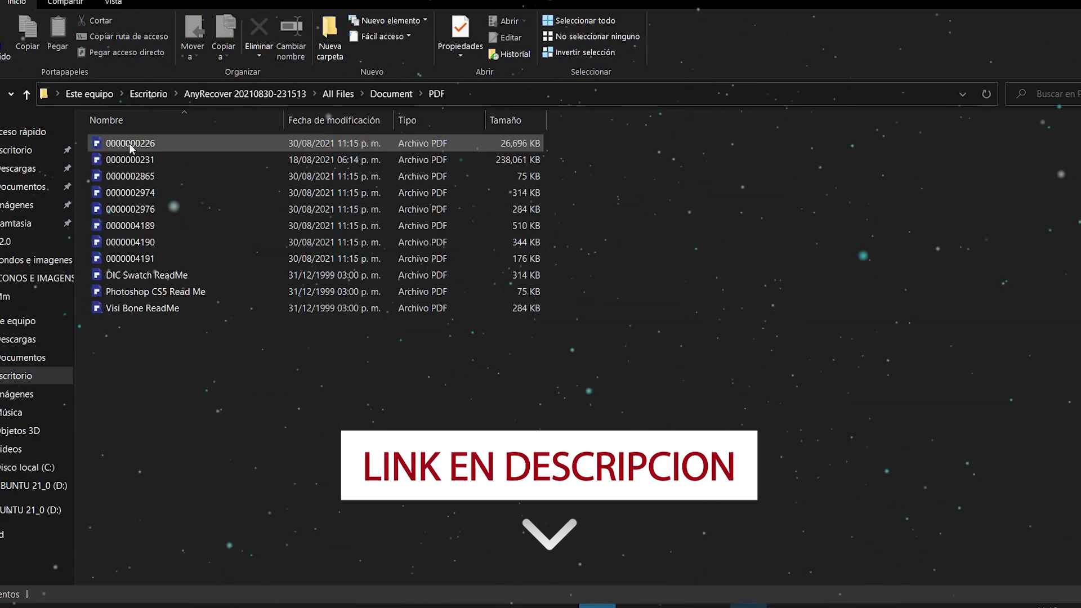
{"action": "left_click", "coordinate": [175, 150]}
{"action": "key", "text": "space"}
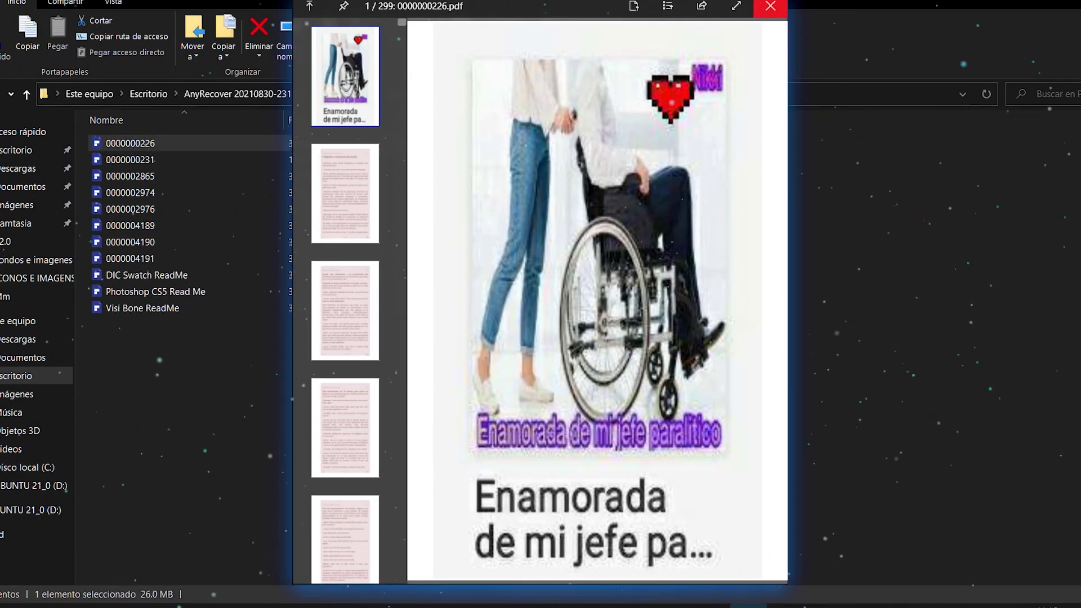
{"action": "left_click", "coordinate": [772, 7]}
{"action": "left_click", "coordinate": [222, 224]}
{"action": "key", "text": "space"}
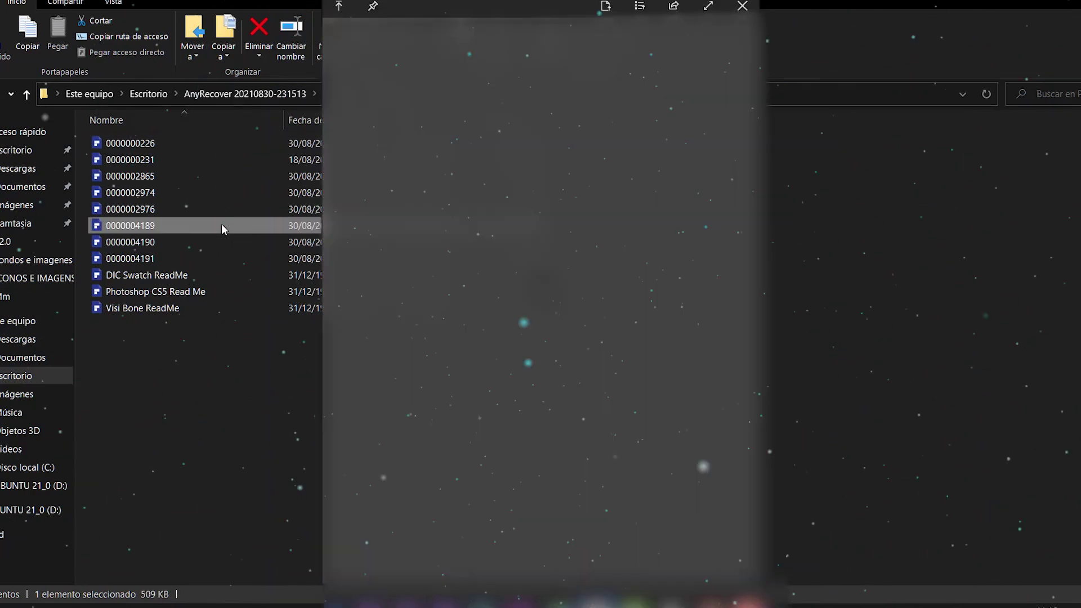
{"action": "left_click", "coordinate": [743, 6]}
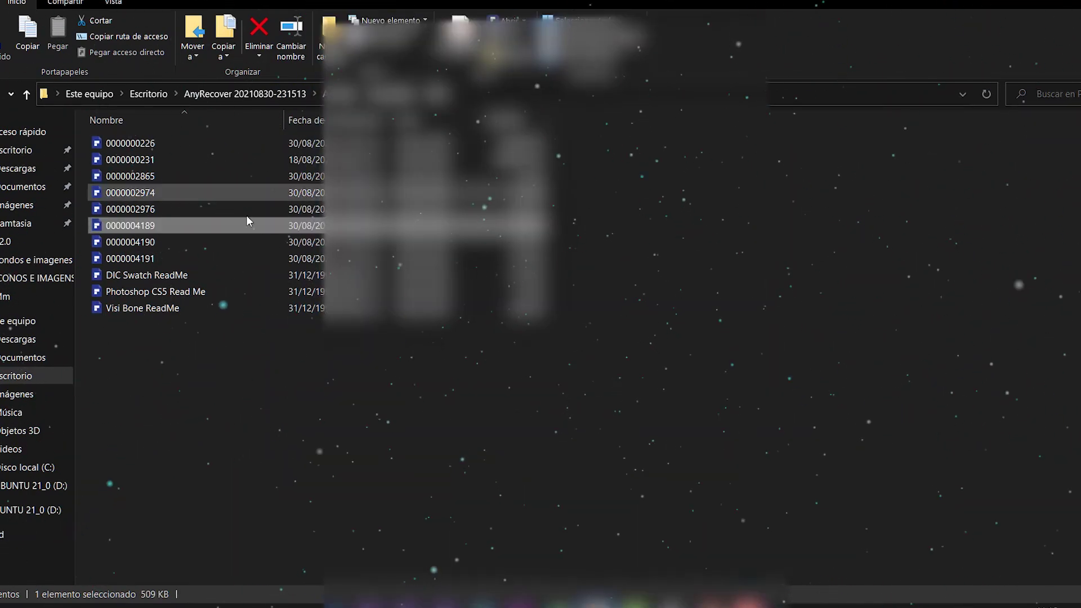
{"action": "left_click", "coordinate": [194, 242]}
{"action": "key", "text": "space"}
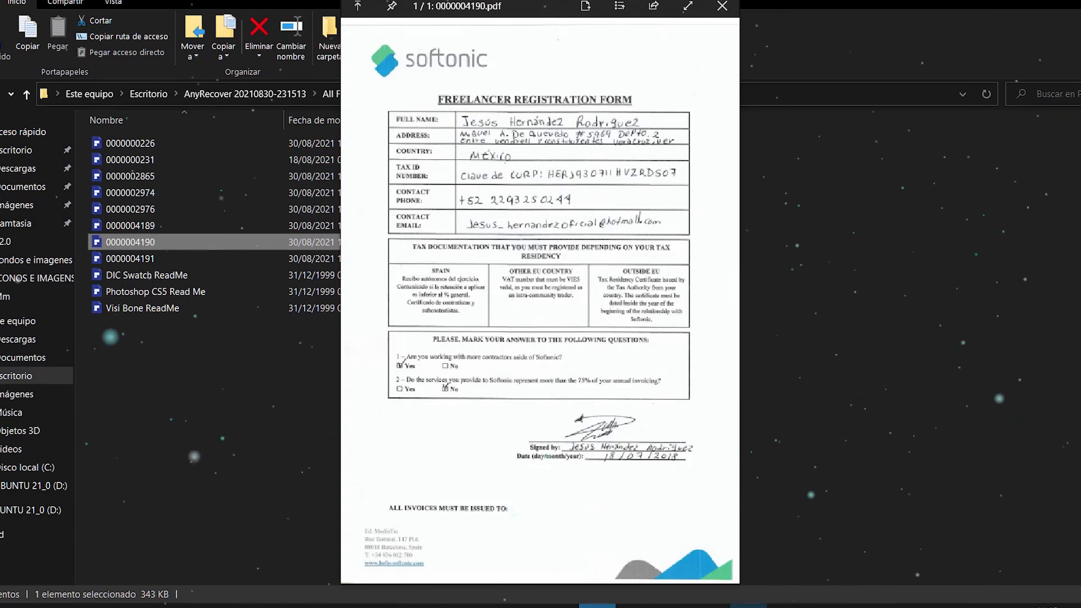
{"action": "left_click", "coordinate": [723, 6]}
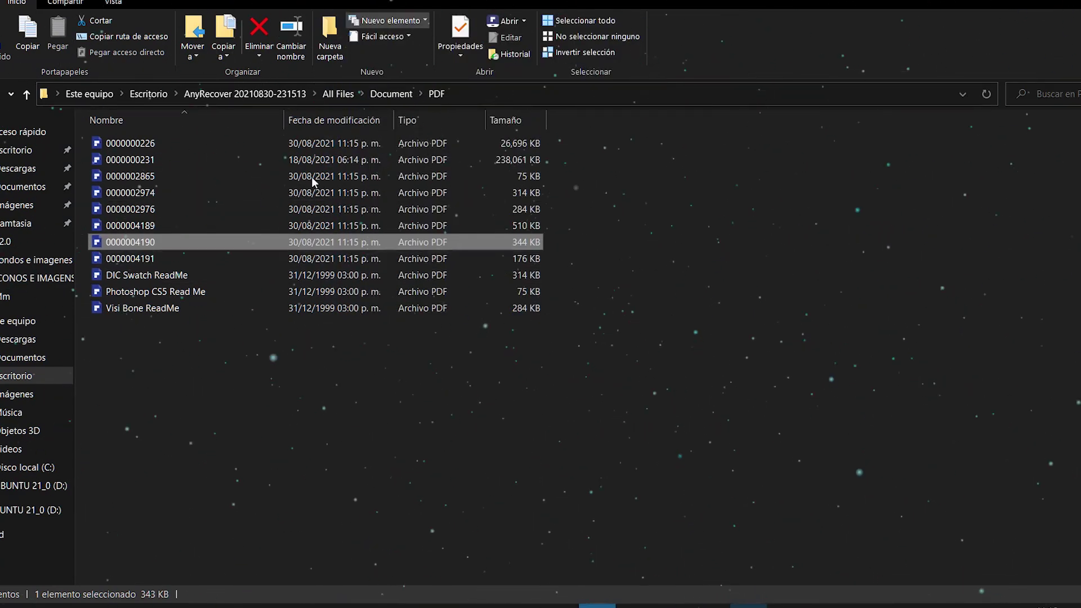
Return to the All Files folder and open the JPG subfolder inside Photo.
{"action": "key", "text": "alt+Up"}
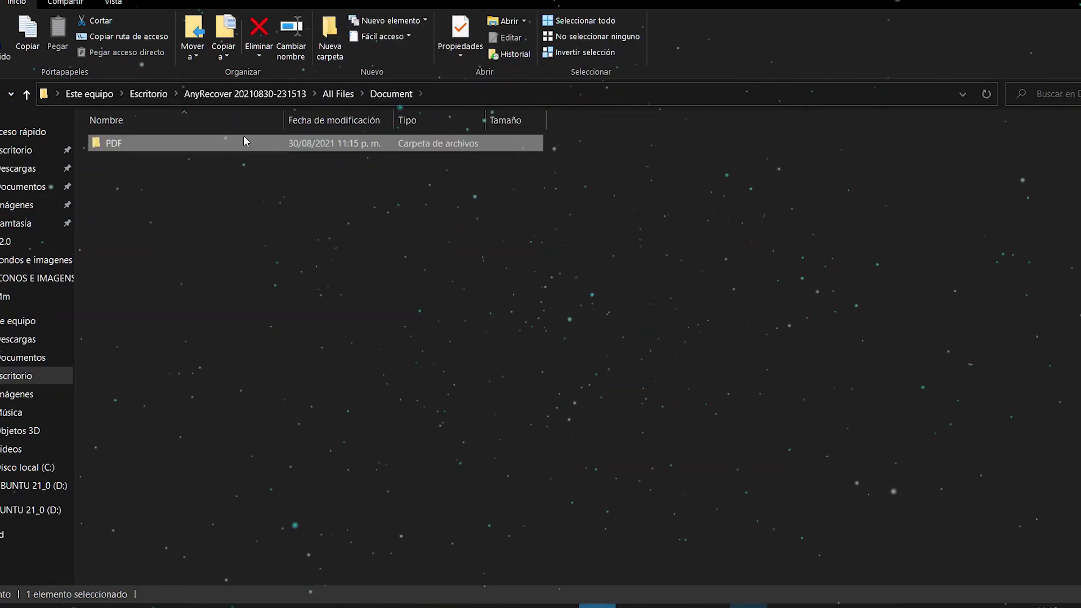
{"action": "key", "text": "alt+Left"}
{"action": "key", "text": "alt+Up"}
{"action": "key", "text": "alt+Up"}
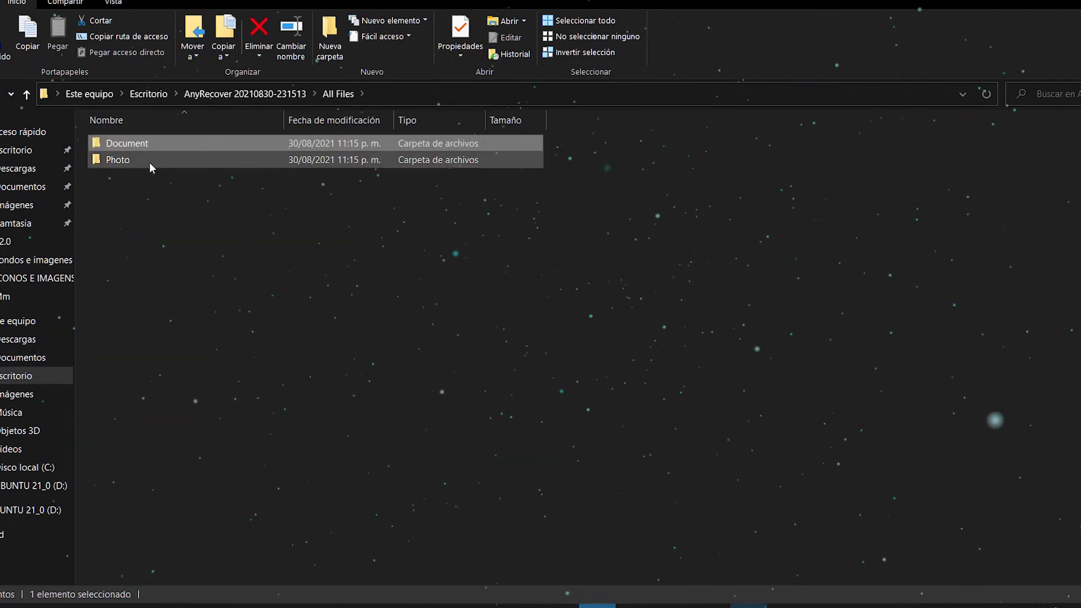
{"action": "double_click", "coordinate": [150, 162]}
{"action": "double_click", "coordinate": [113, 144]}
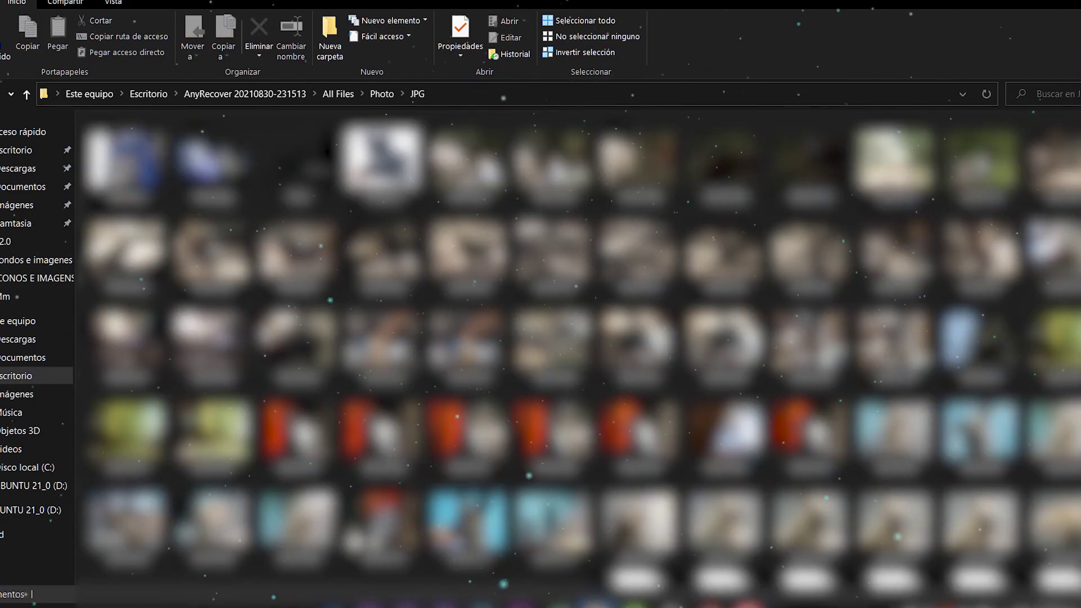
Look through the thumbnails of the recovered photos in the JPG folder.
{"action": "scroll", "coordinate": [578, 354], "scroll_direction": "down", "scroll_amount": 5}
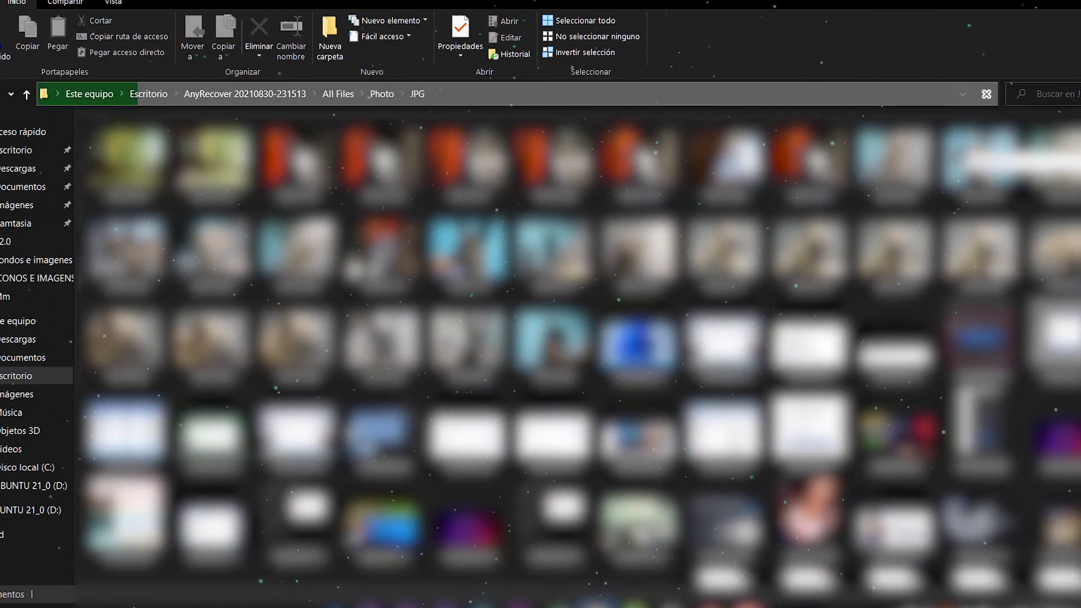
{"action": "scroll", "coordinate": [578, 355], "scroll_direction": "down", "scroll_amount": 4}
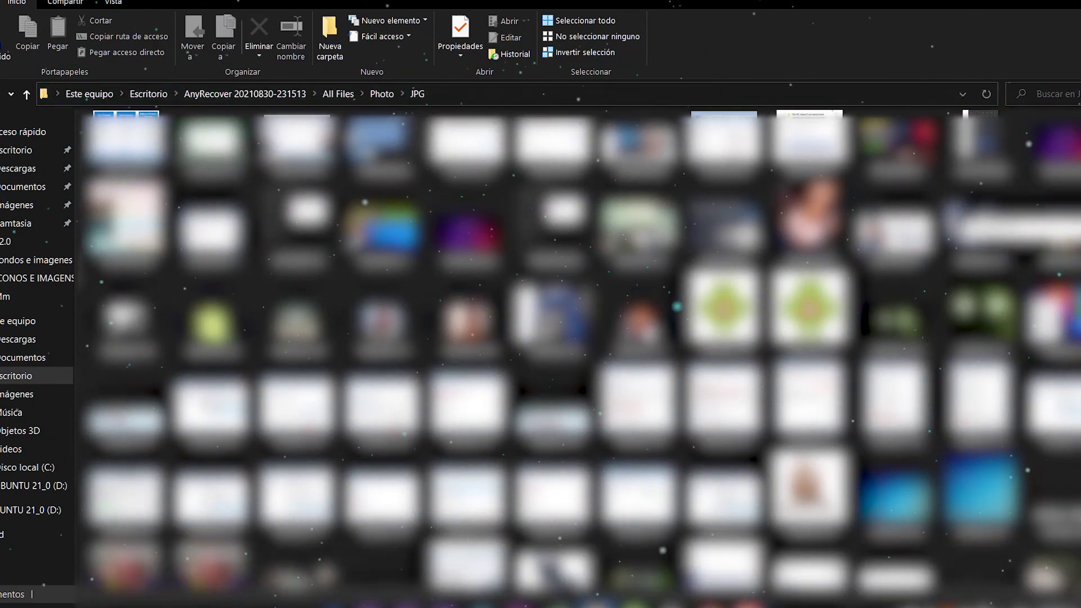
{"action": "scroll", "coordinate": [578, 354], "scroll_direction": "down", "scroll_amount": 1}
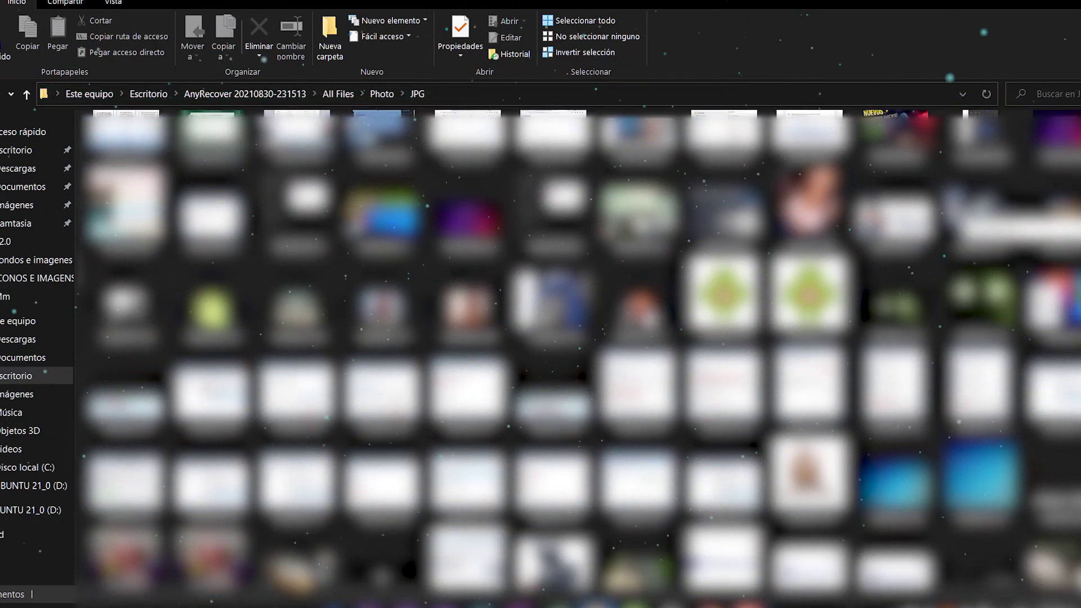
{"action": "scroll", "coordinate": [578, 355], "scroll_direction": "down", "scroll_amount": 3}
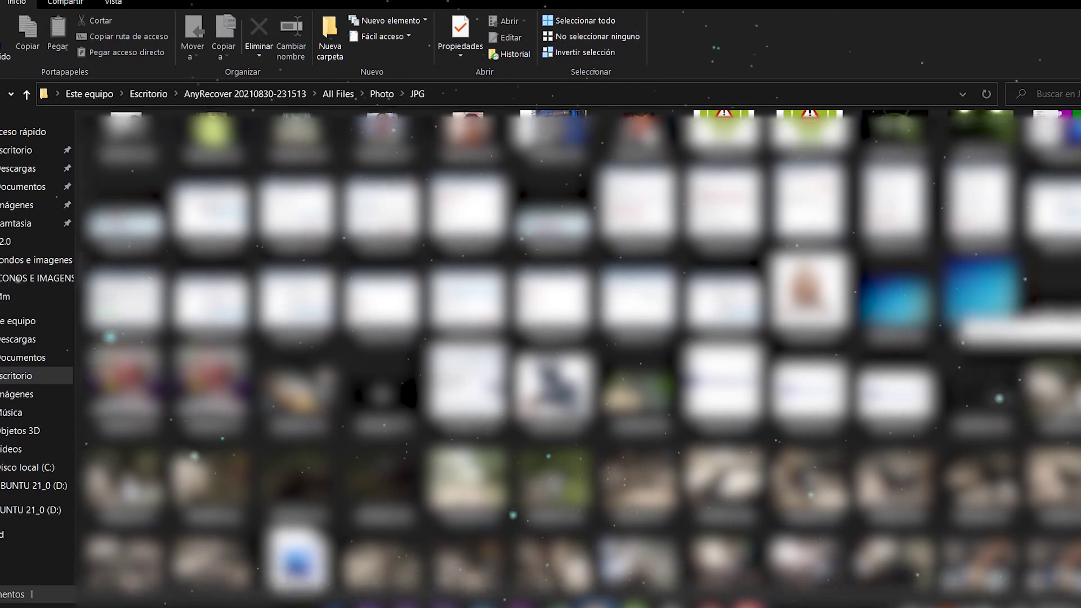
{"action": "scroll", "coordinate": [578, 355], "scroll_direction": "down", "scroll_amount": 6}
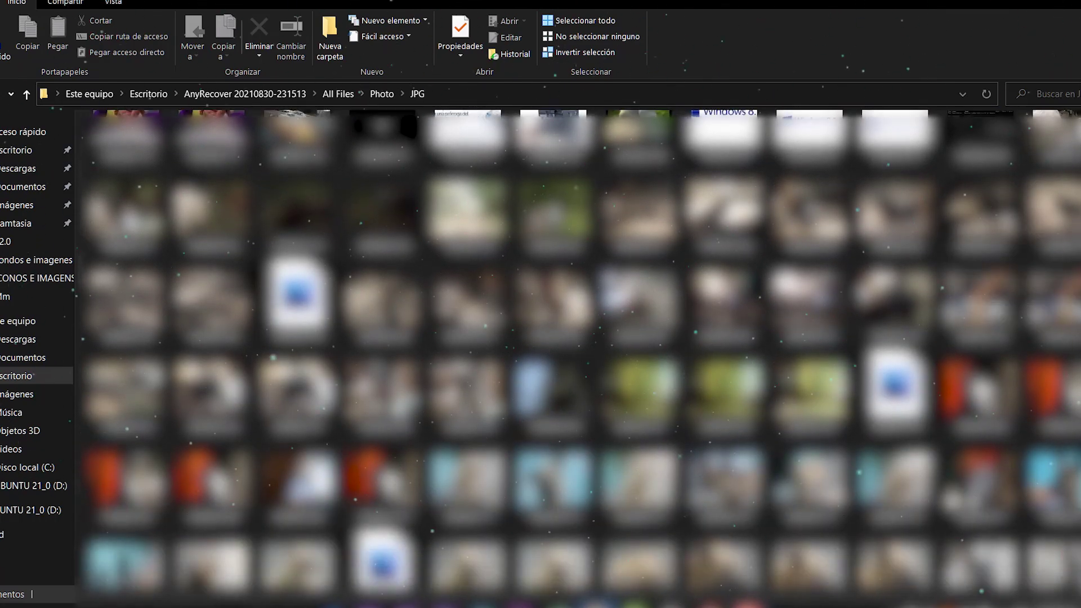
{"action": "scroll", "coordinate": [578, 355], "scroll_direction": "down", "scroll_amount": 10}
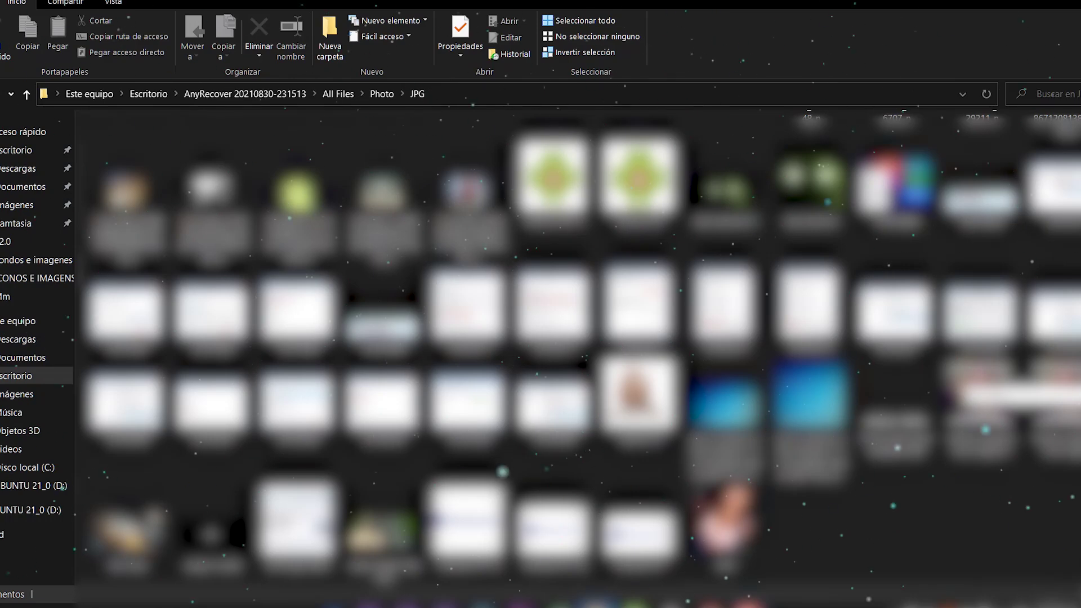
{"action": "scroll", "coordinate": [578, 355], "scroll_direction": "down", "scroll_amount": 10}
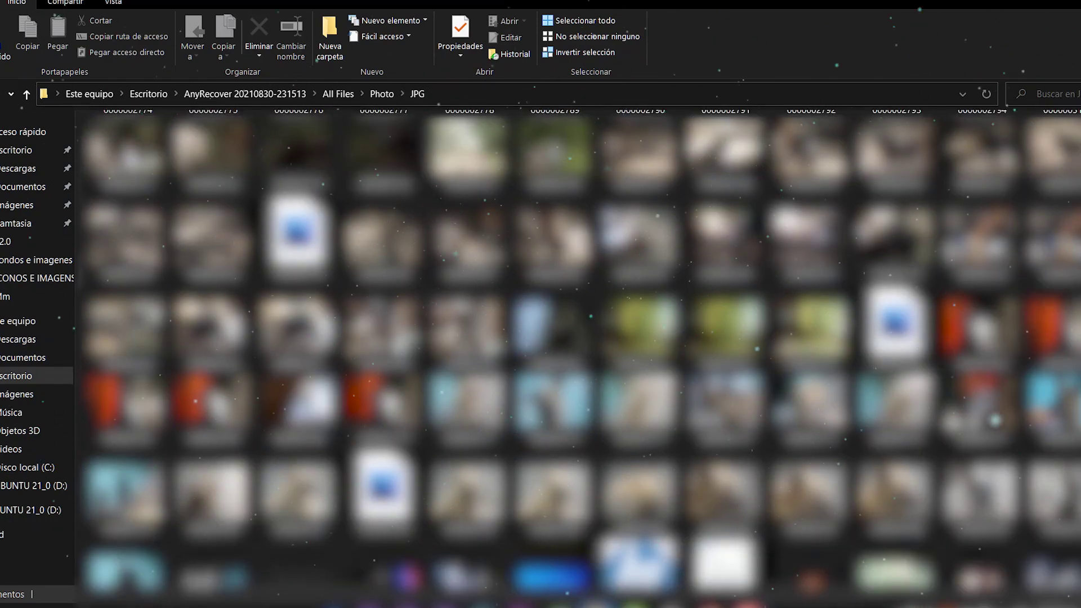
Open the PNG subfolder inside Photo, look through the recovered images' thumbnails to the end of the folder, and leave it.
{"action": "key", "text": "alt+Up"}
{"action": "double_click", "coordinate": [124, 160]}
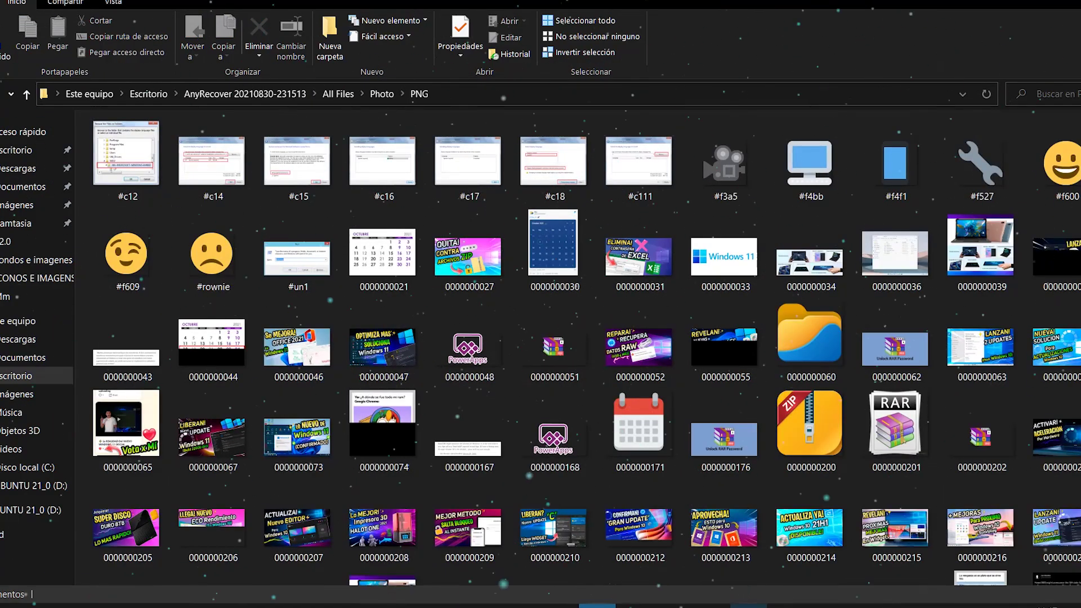
{"action": "scroll", "coordinate": [585, 310], "scroll_direction": "down", "scroll_amount": 3}
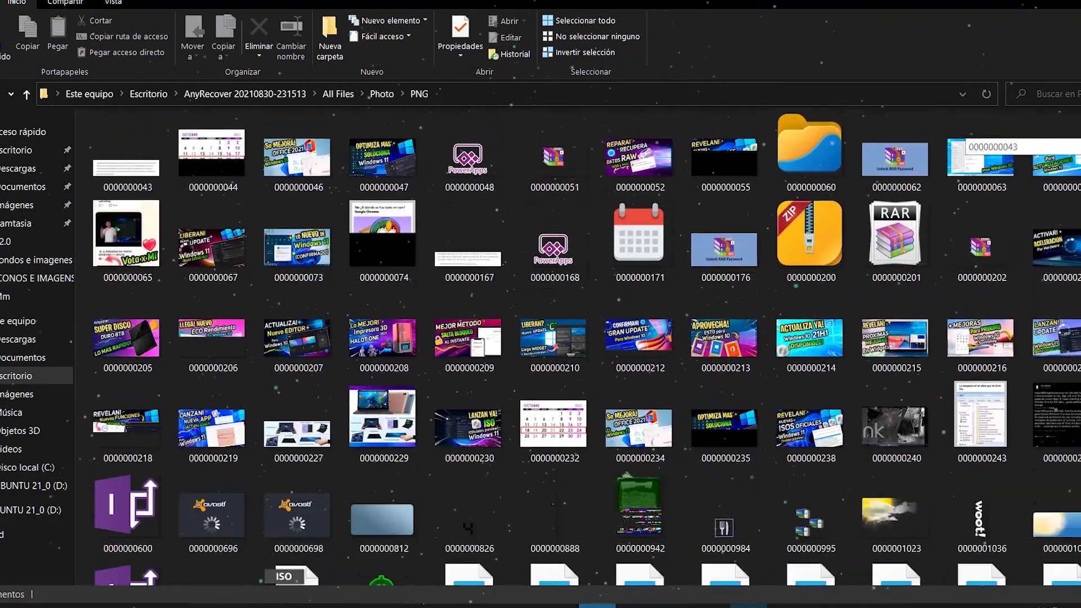
{"action": "scroll", "coordinate": [585, 310], "scroll_direction": "down", "scroll_amount": 15}
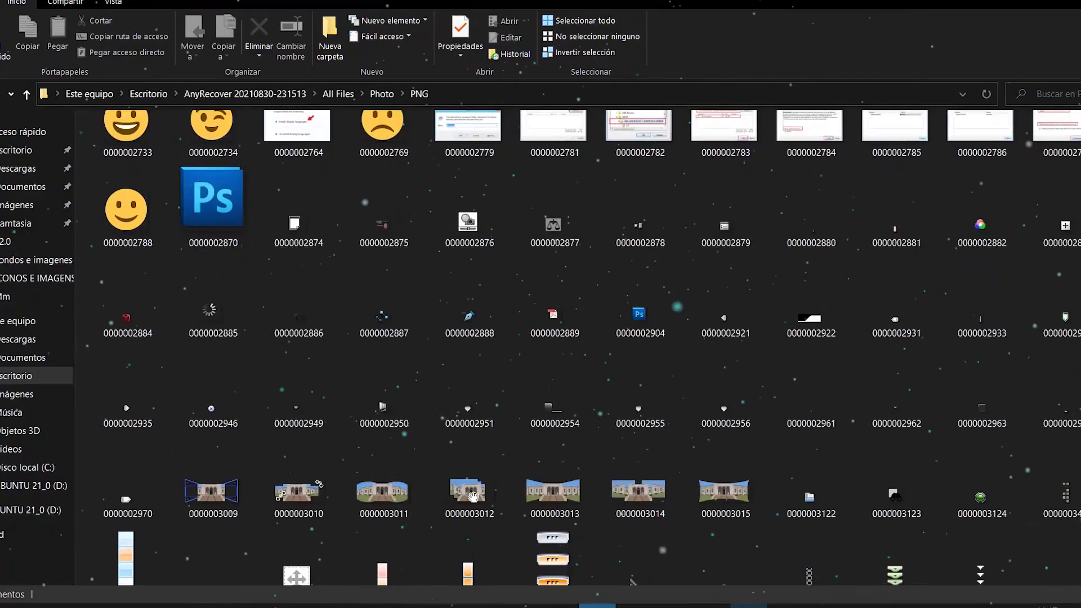
{"action": "scroll", "coordinate": [963, 327], "scroll_direction": "down", "scroll_amount": 3}
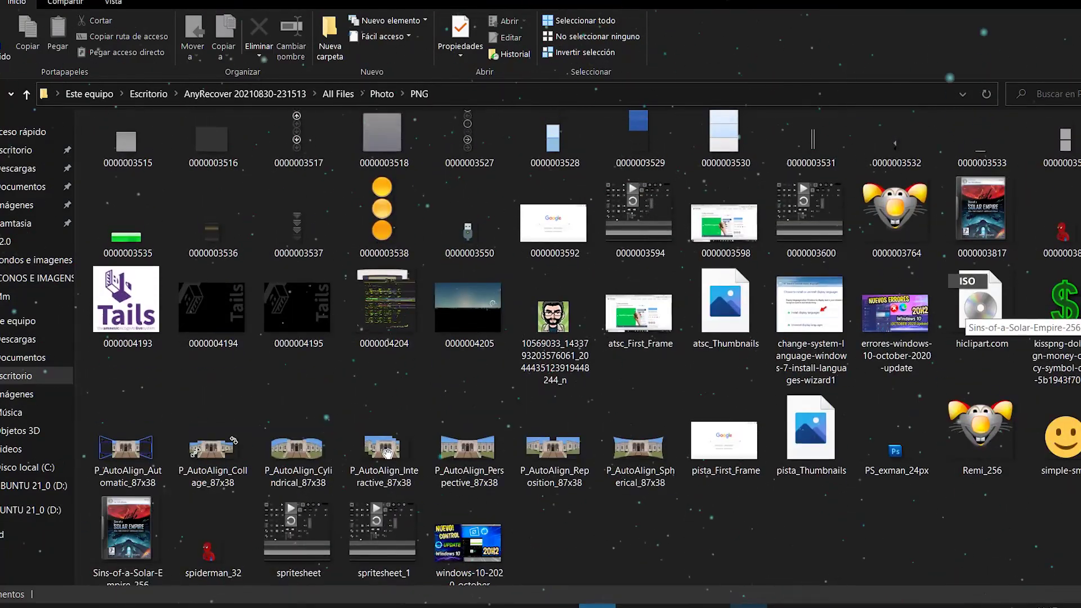
{"action": "left_click_drag", "start_coordinate": [1075, 506], "coordinate": [1074, 141]}
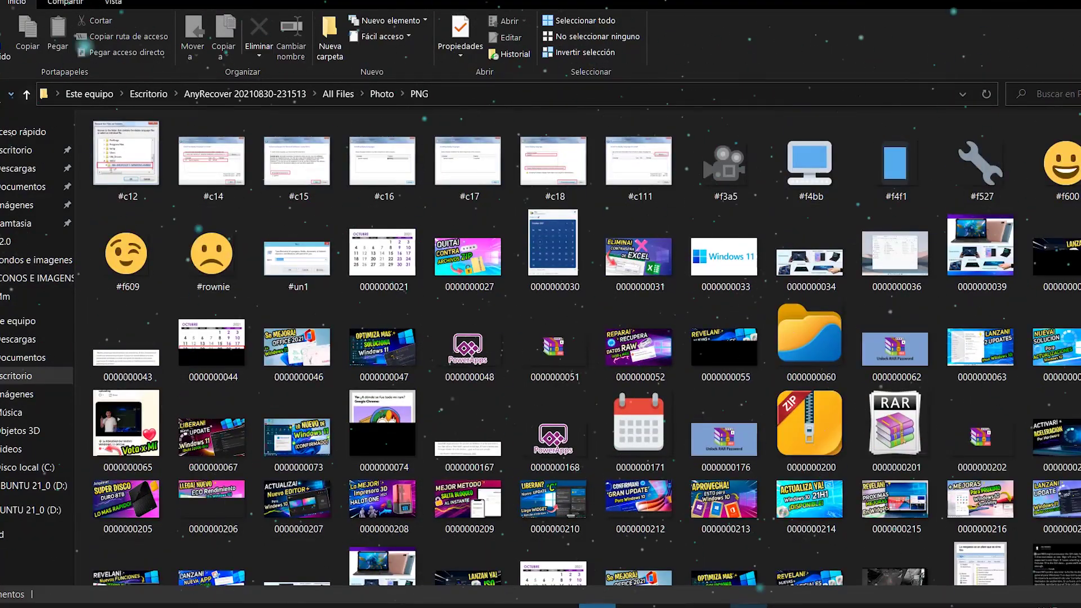
{"action": "key", "text": "alt+Up"}
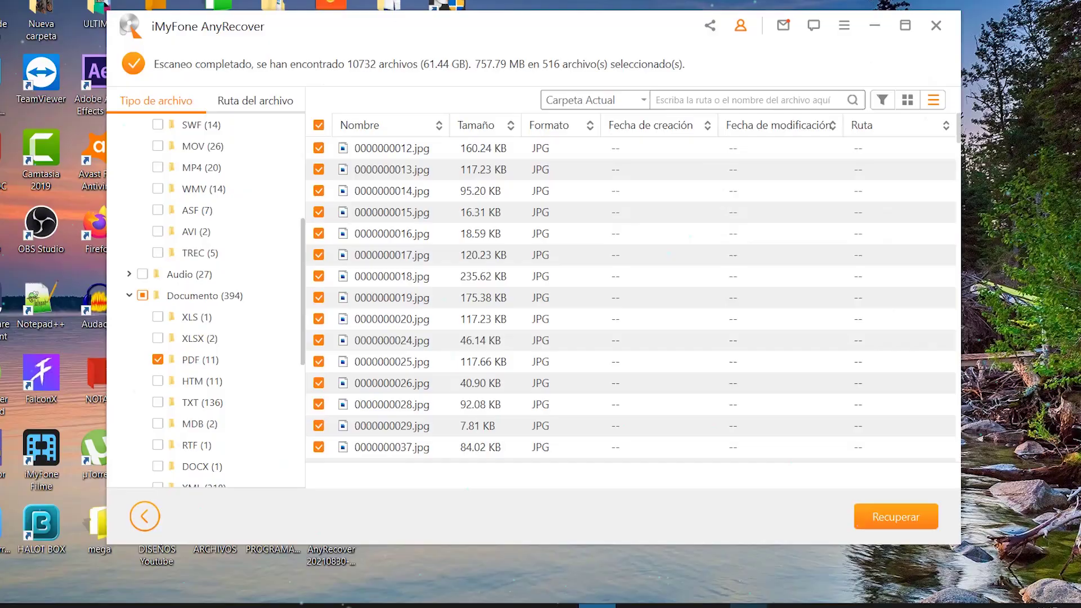